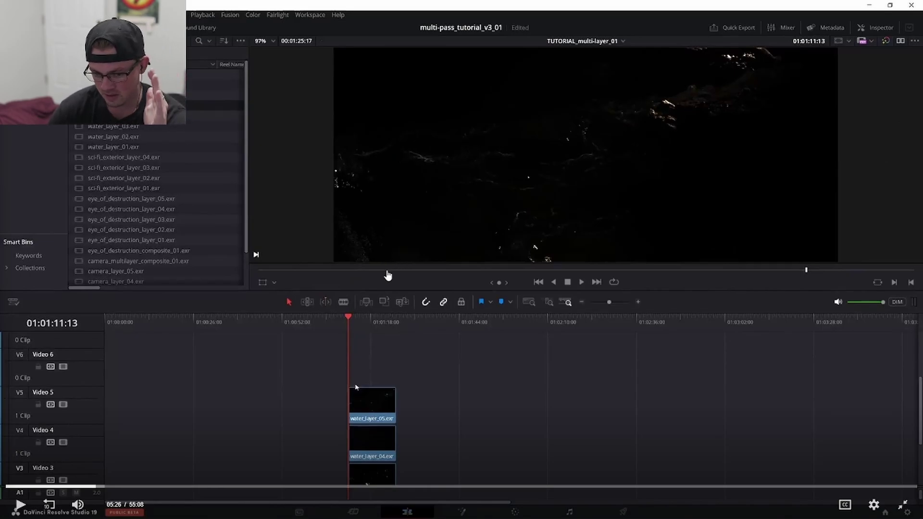
- Rewind the course video to 04:47 and move the browser window out of full screen onto another monitor
click(388, 275)
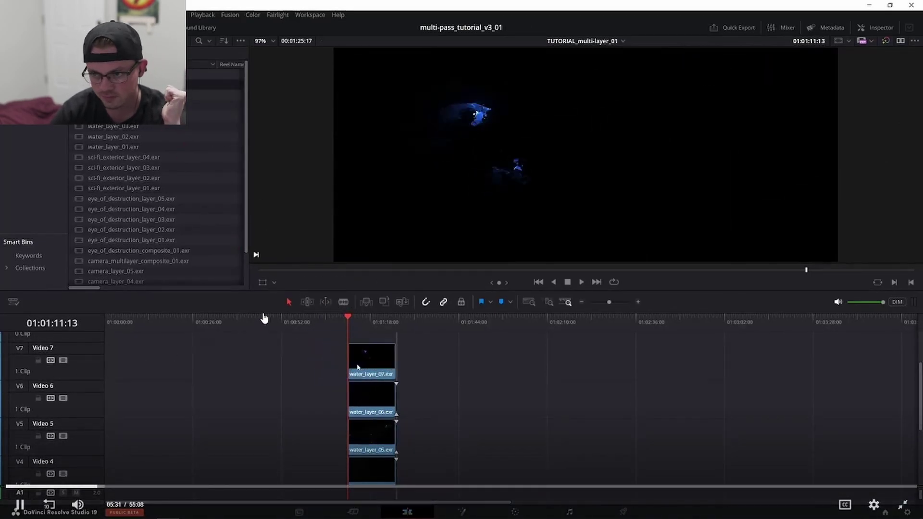
click(92, 487)
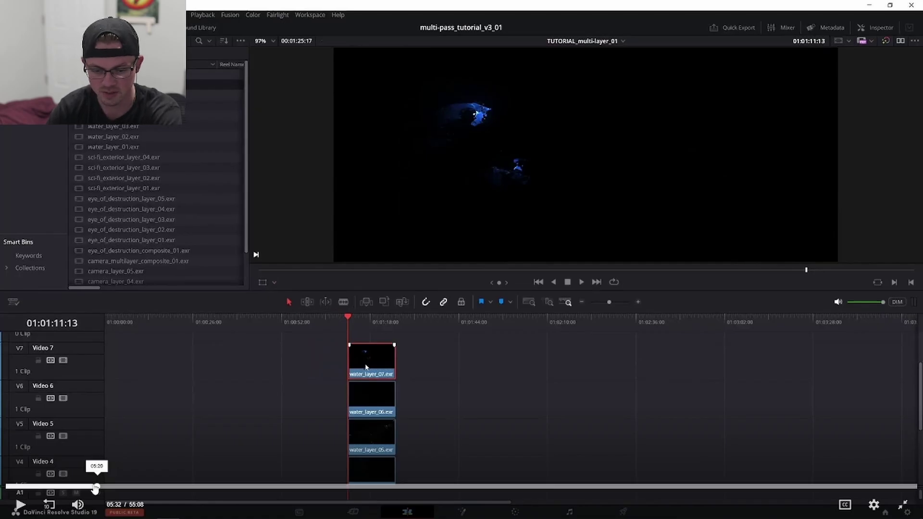
drag(93, 488, 86, 488)
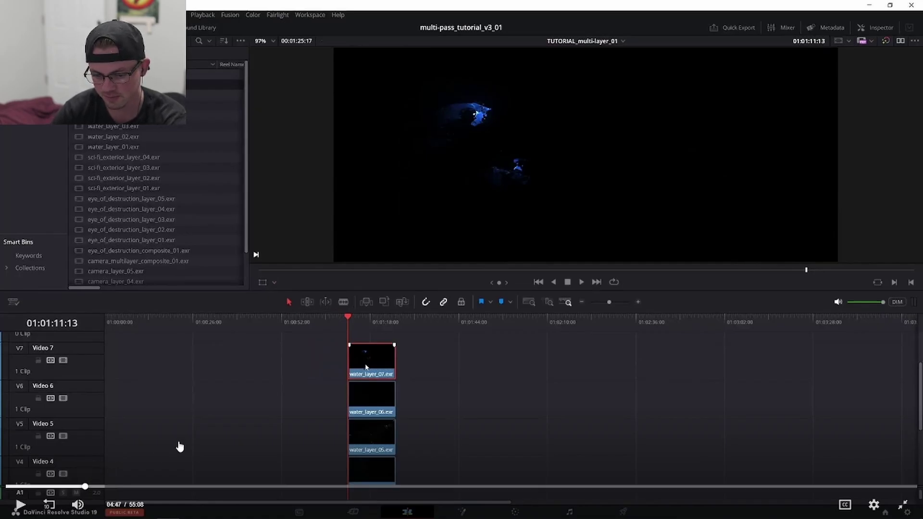
key(Escape)
drag(498, 2, 0, 170)
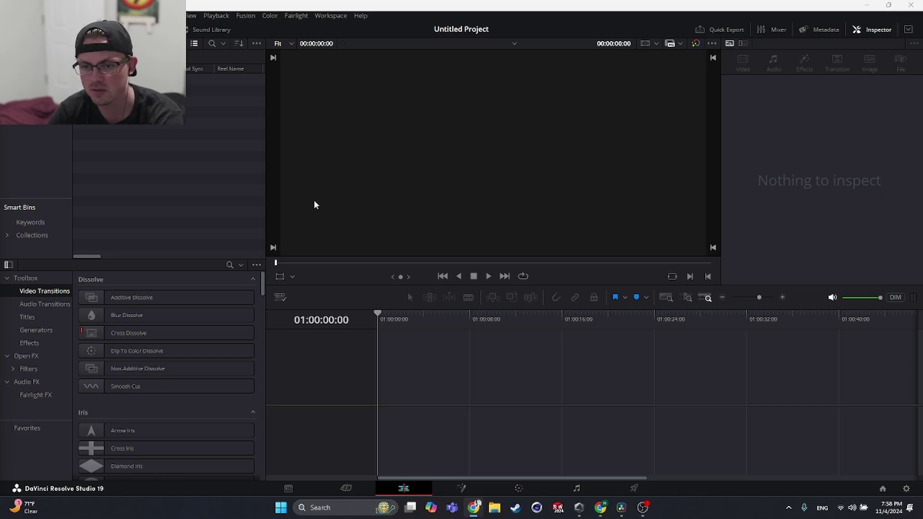
- Import the seven water layer EXR clips, up to water_layer7_001.exr, into the project's media pool one by one
click(176, 168)
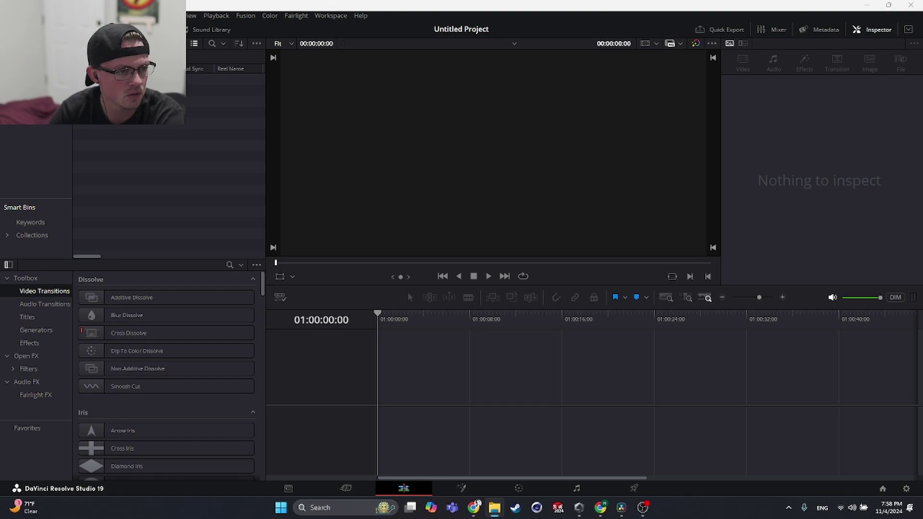
drag(0, 201, 108, 198)
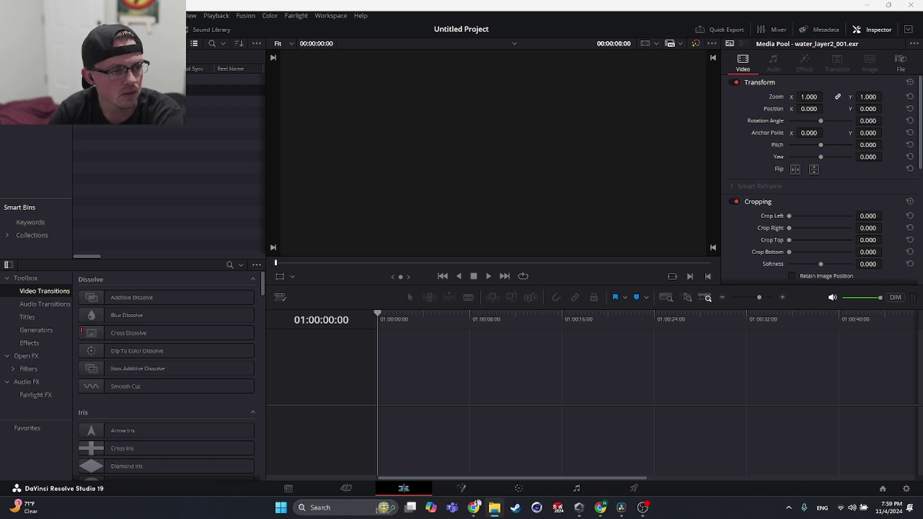
drag(0, 217, 106, 219)
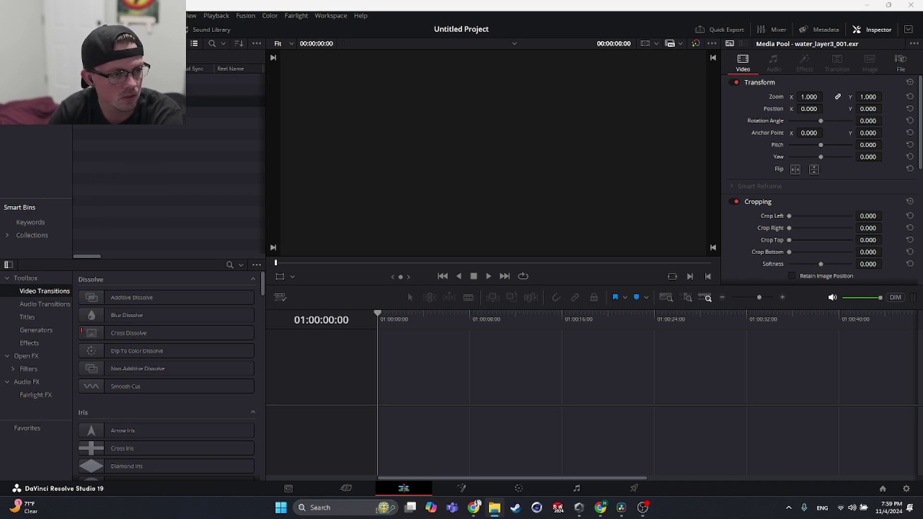
drag(0, 166, 171, 165)
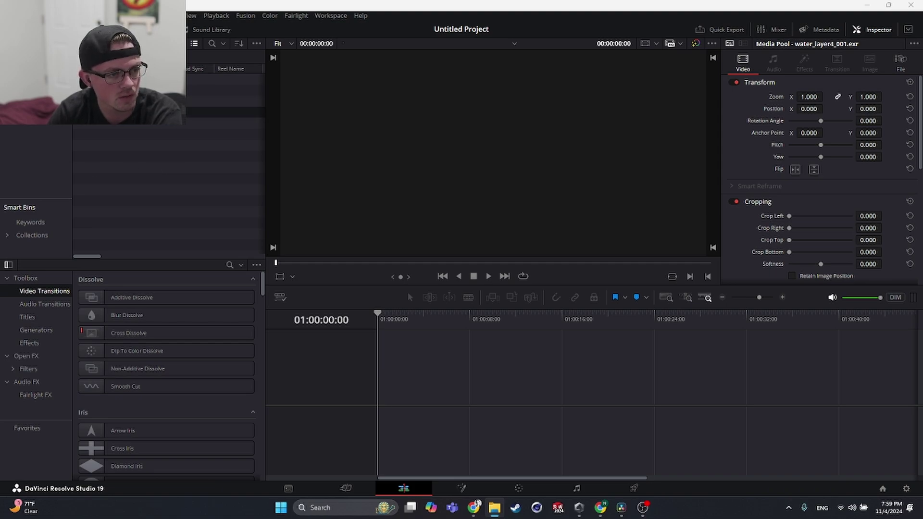
drag(0, 188, 77, 188)
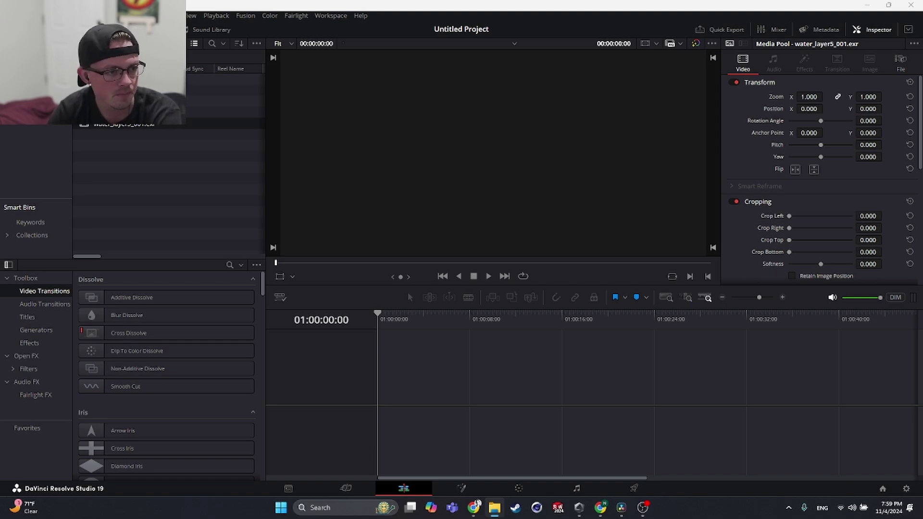
drag(0, 173, 155, 173)
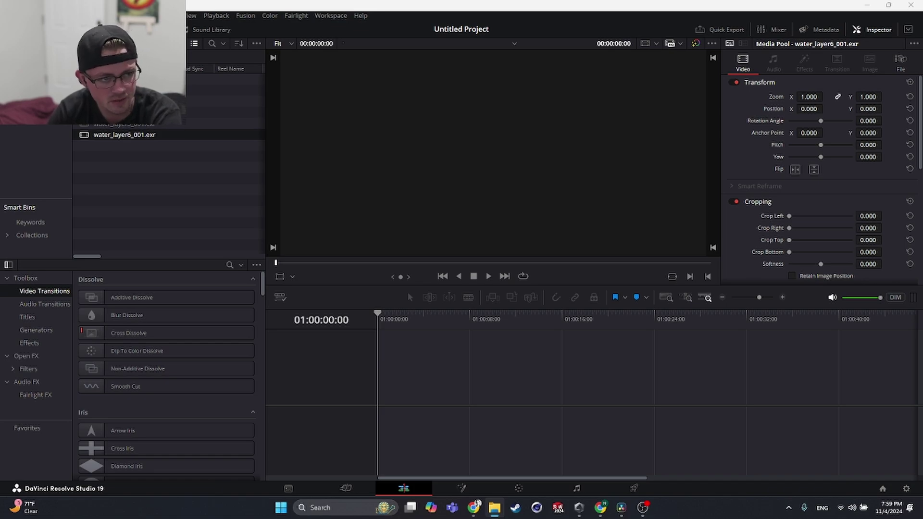
drag(0, 173, 157, 169)
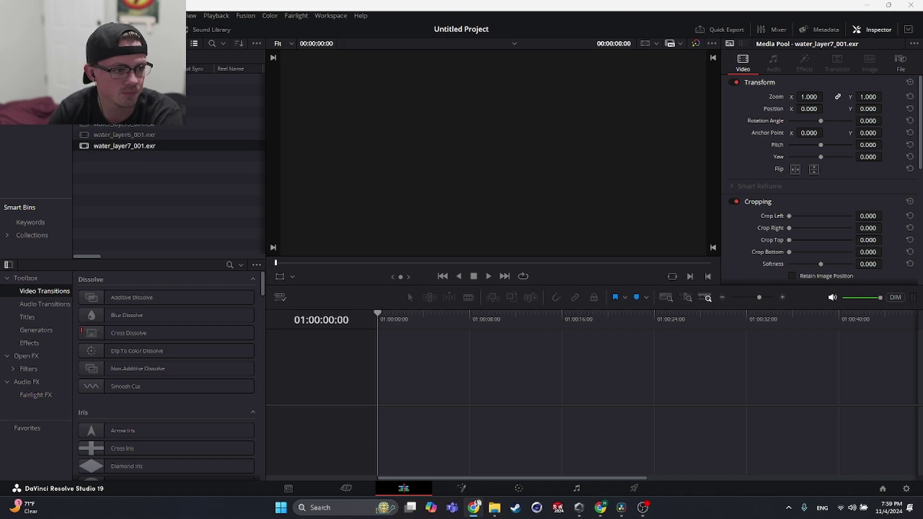
- Check the paused course video at 03:53 in full screen and move the browser window back off this screen
click(234, 3)
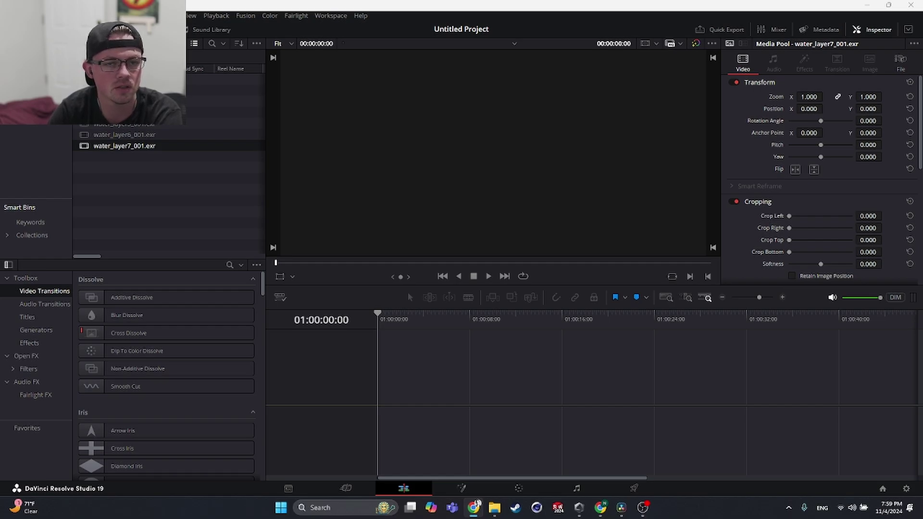
click(62, 16)
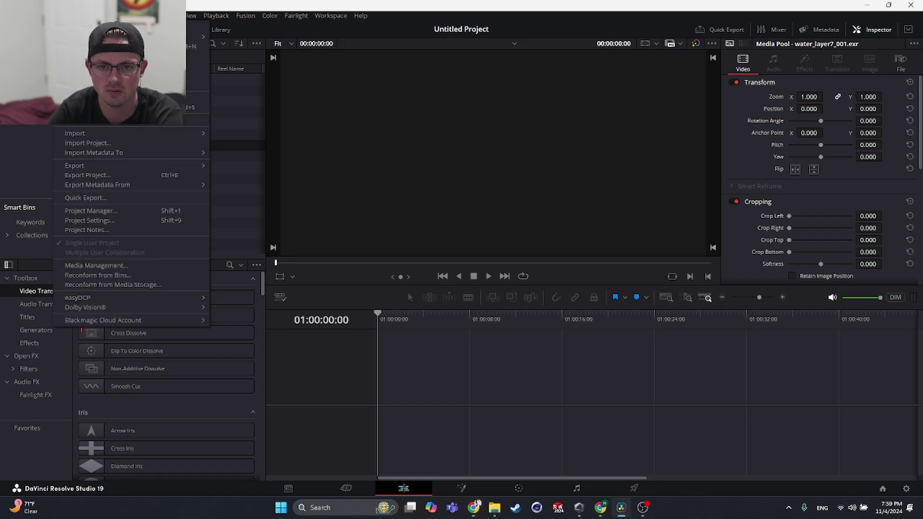
mouse_move(185, 16)
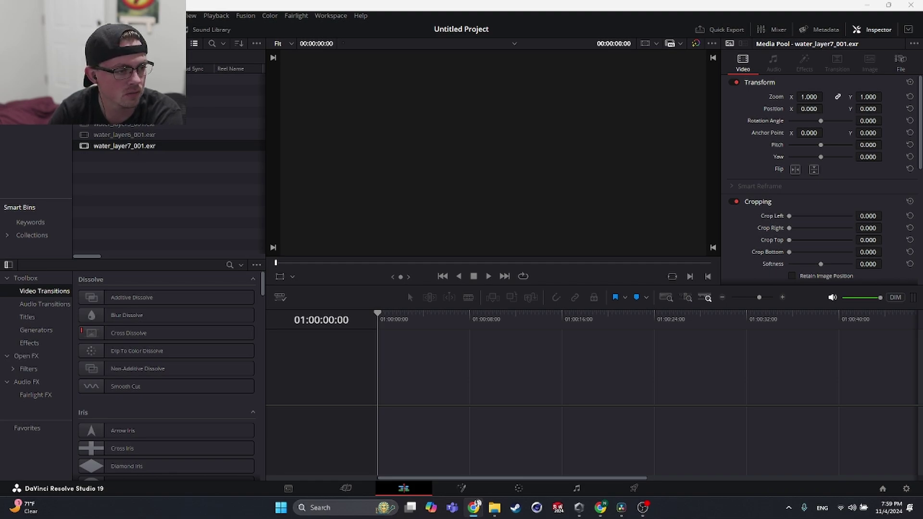
key(alt+Tab)
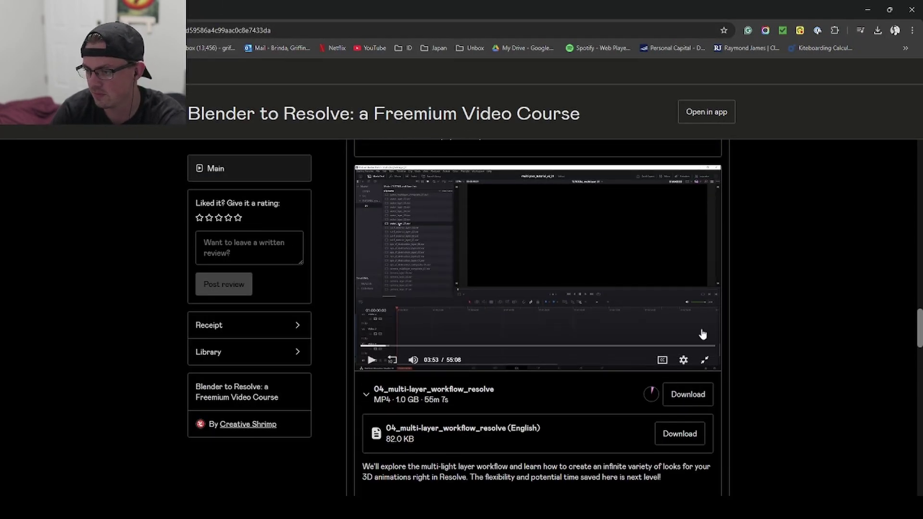
double_click(488, 237)
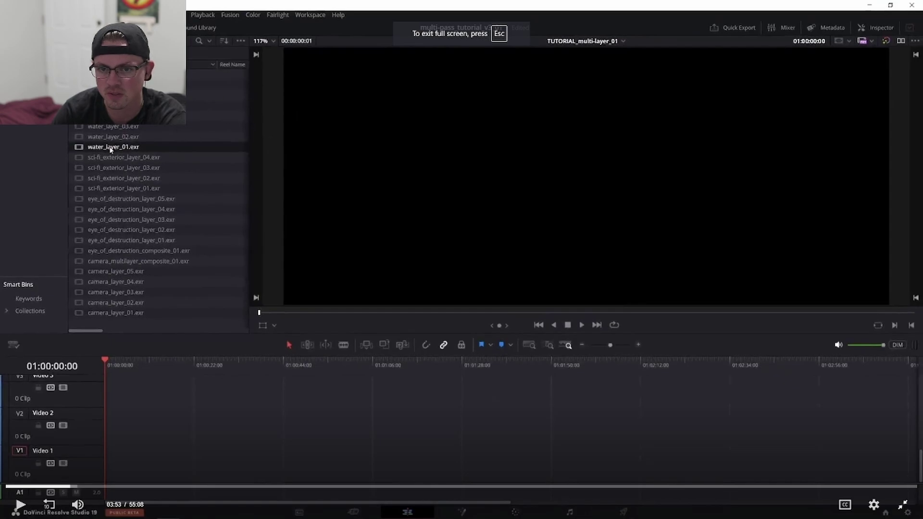
key(Escape)
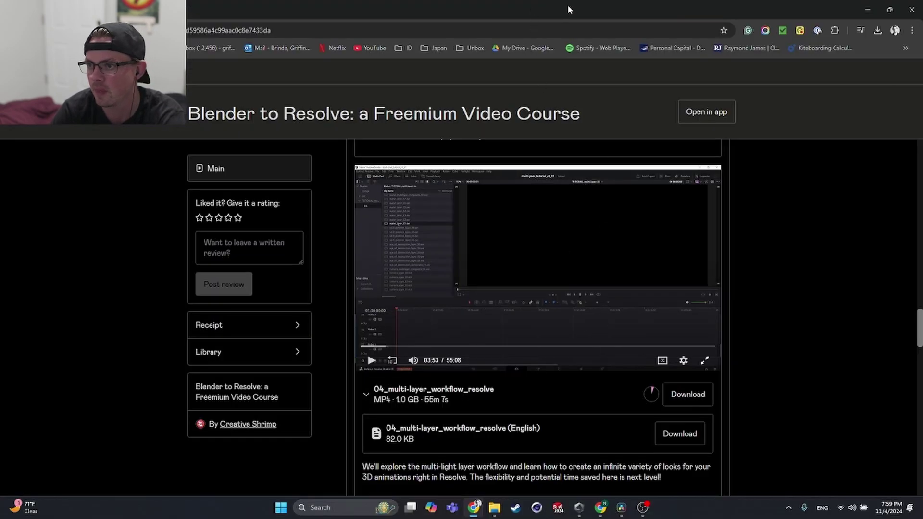
drag(568, 10, 922, 14)
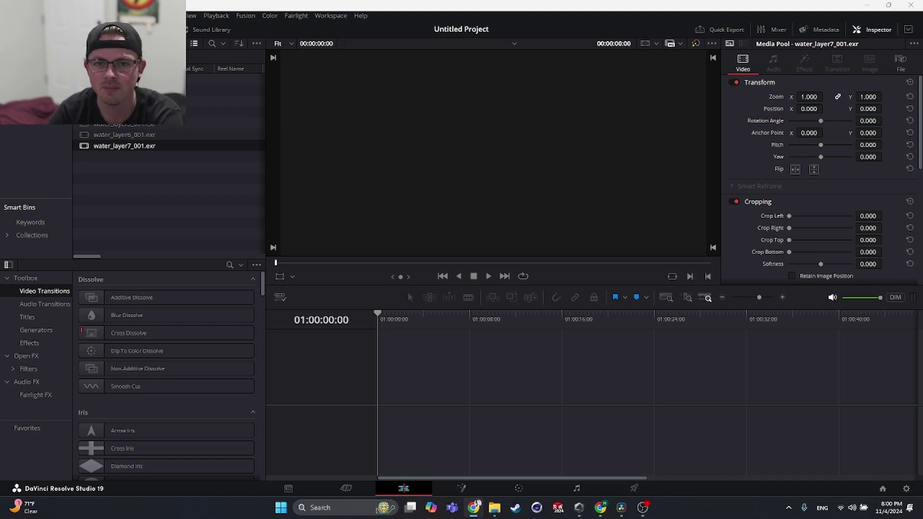
- Set a custom timeline resolution of 1440 x 612 in the project's Master Settings
click(63, 15)
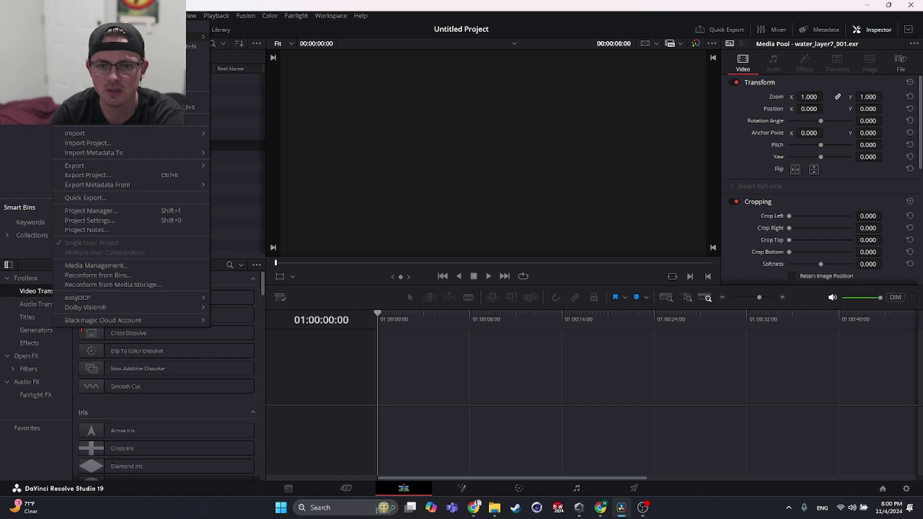
click(138, 219)
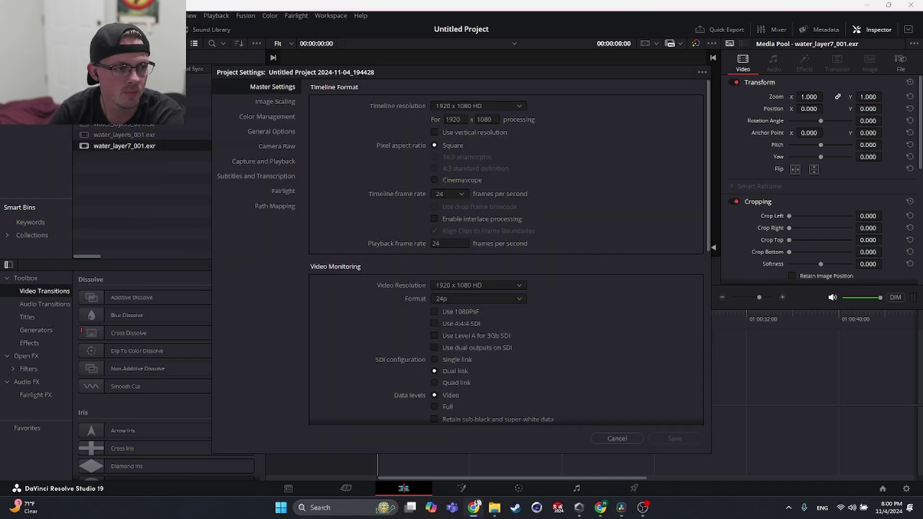
click(454, 119)
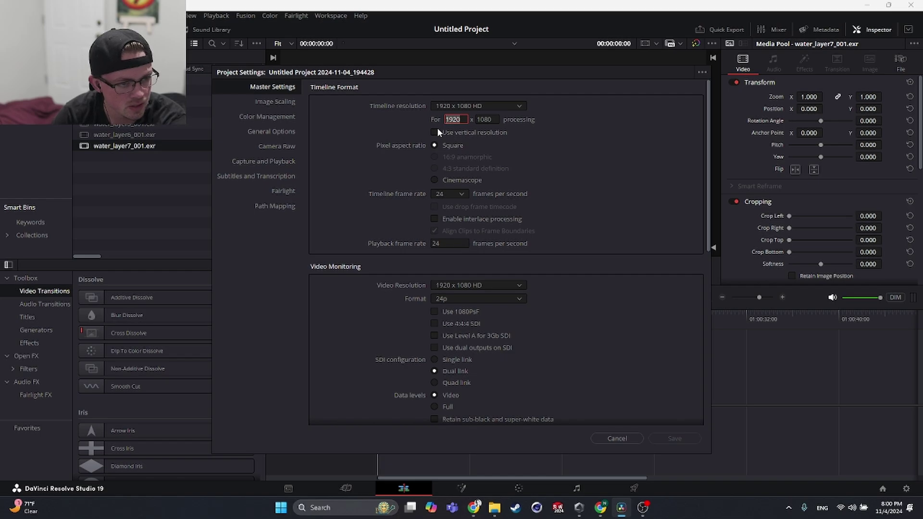
text(1440)
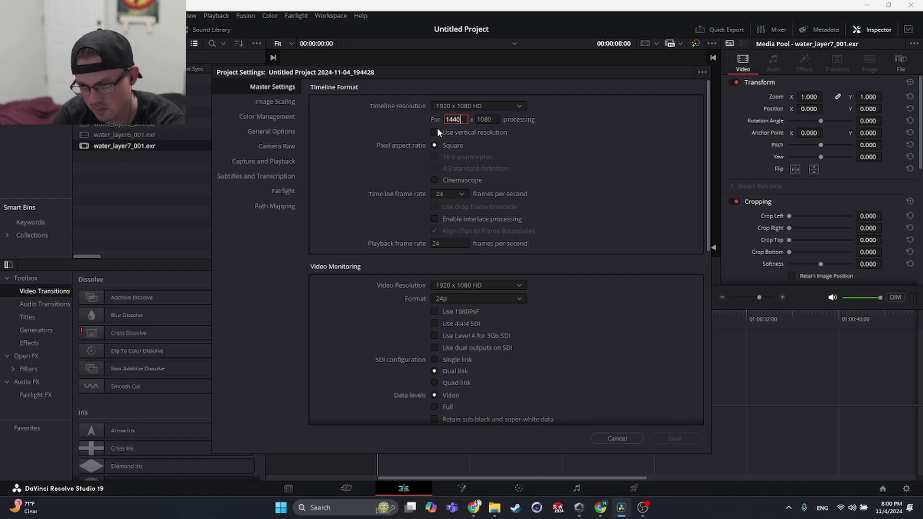
key(Tab)
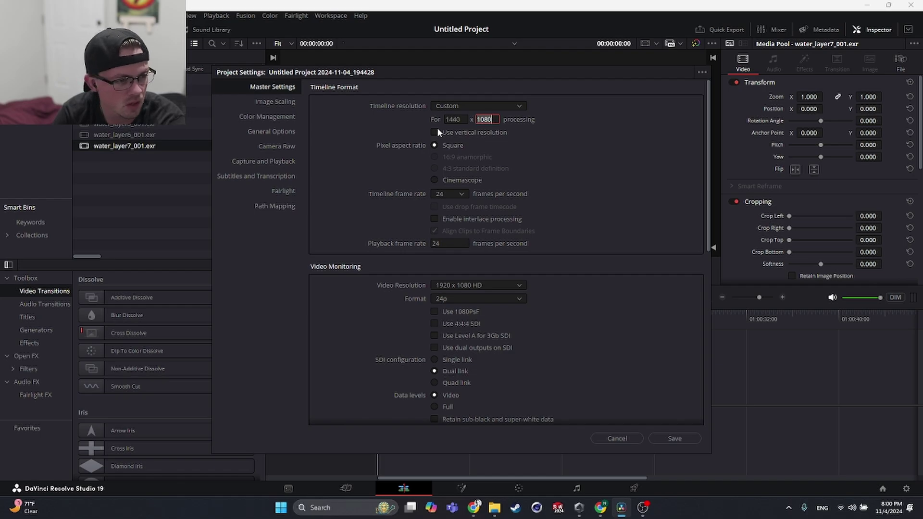
text(12)
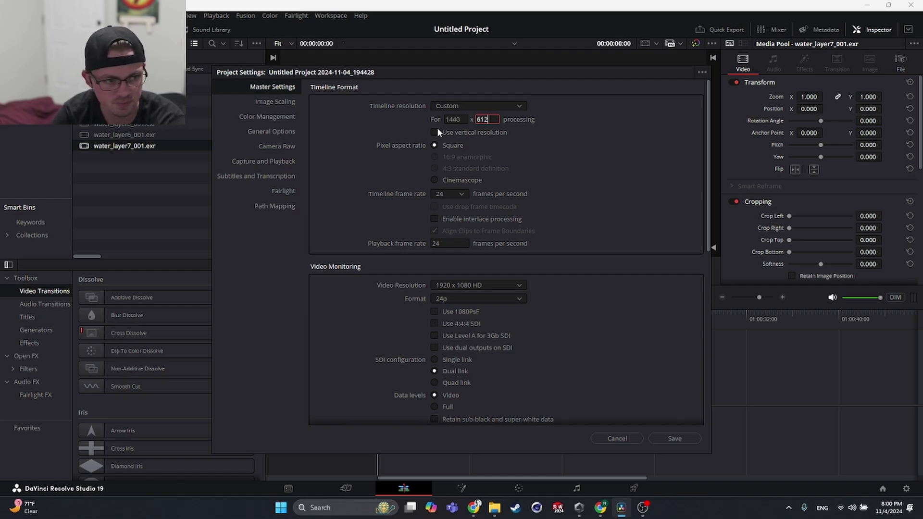
scroll(579, 192, down, 1)
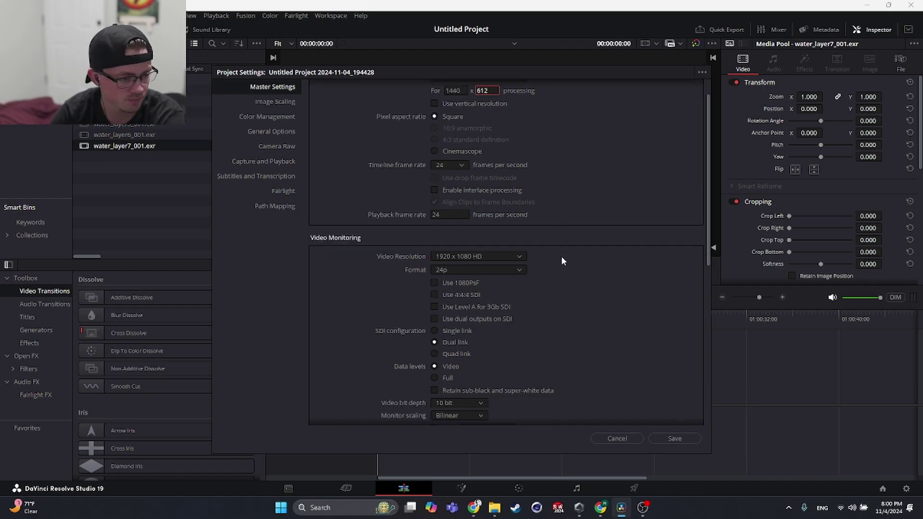
click(551, 276)
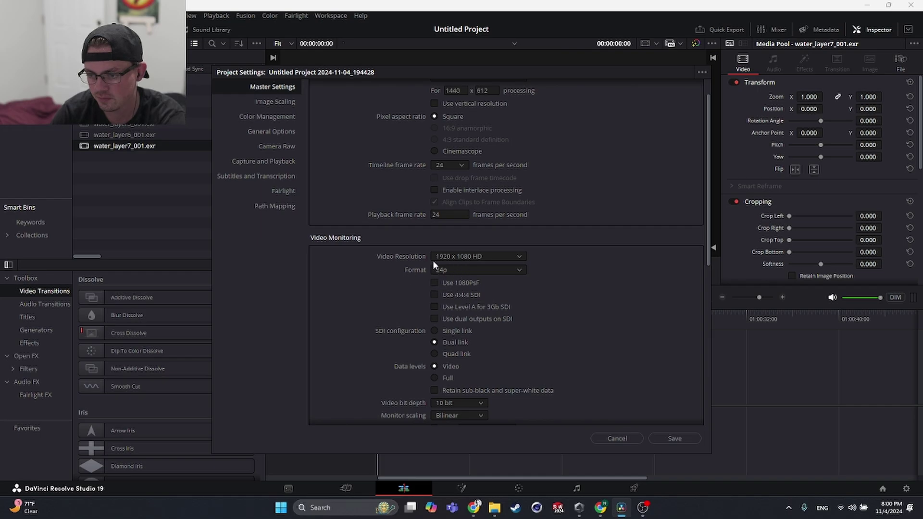
- Review the Master Settings, including timeline format, video monitoring, and optimized media and render cache options
scroll(446, 256, up, 1)
scroll(445, 255, down, 1)
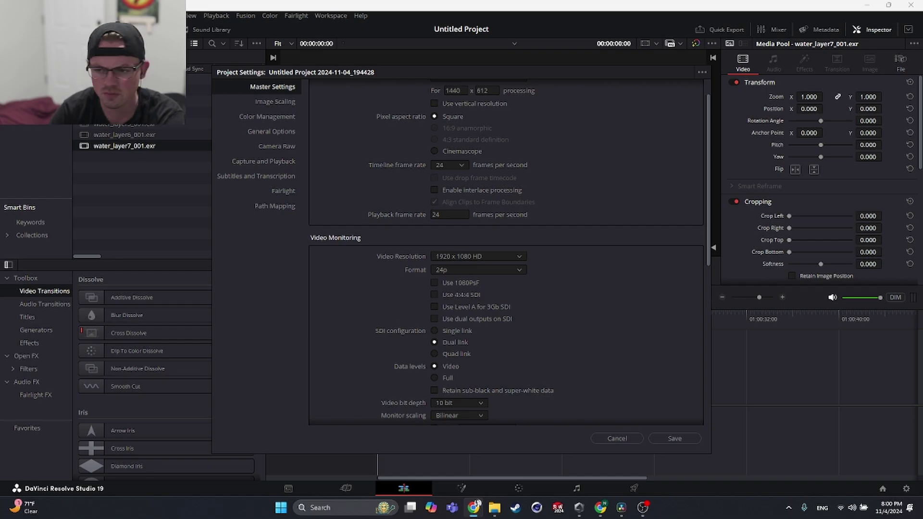
scroll(417, 333, up, 2)
scroll(414, 324, down, 5)
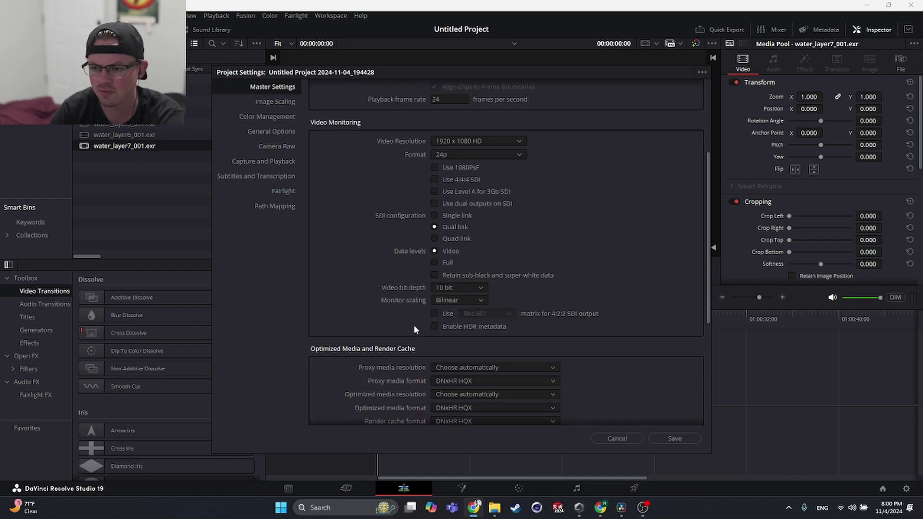
scroll(413, 324, up, 2)
scroll(414, 324, down, 5)
scroll(414, 323, up, 10)
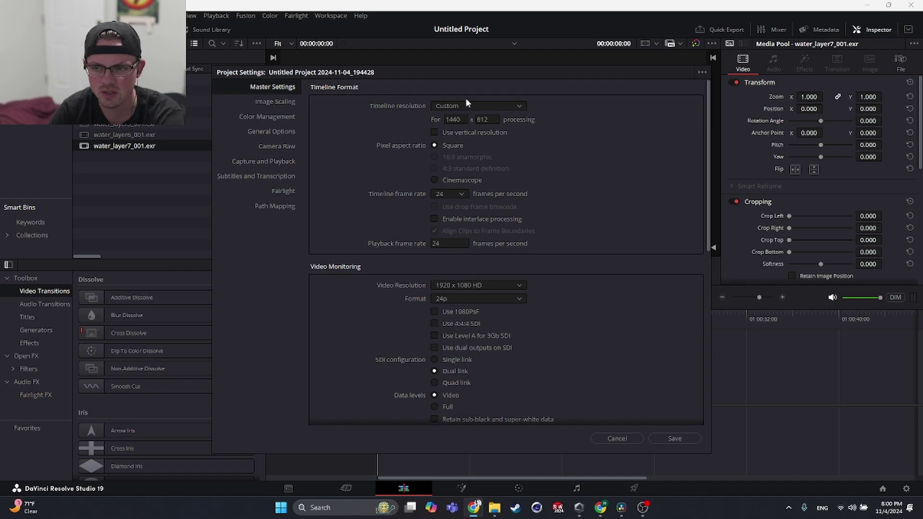
scroll(380, 240, down, 10)
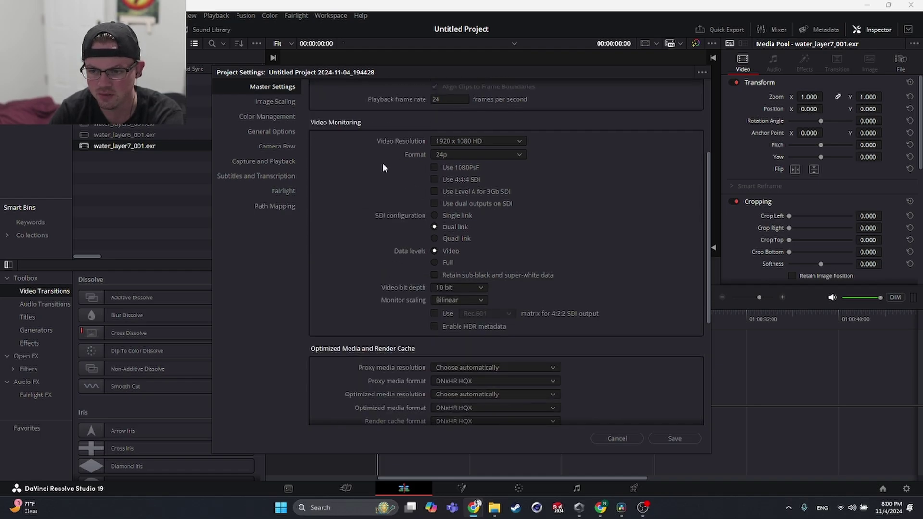
scroll(365, 378, down, 2)
scroll(393, 286, up, 12)
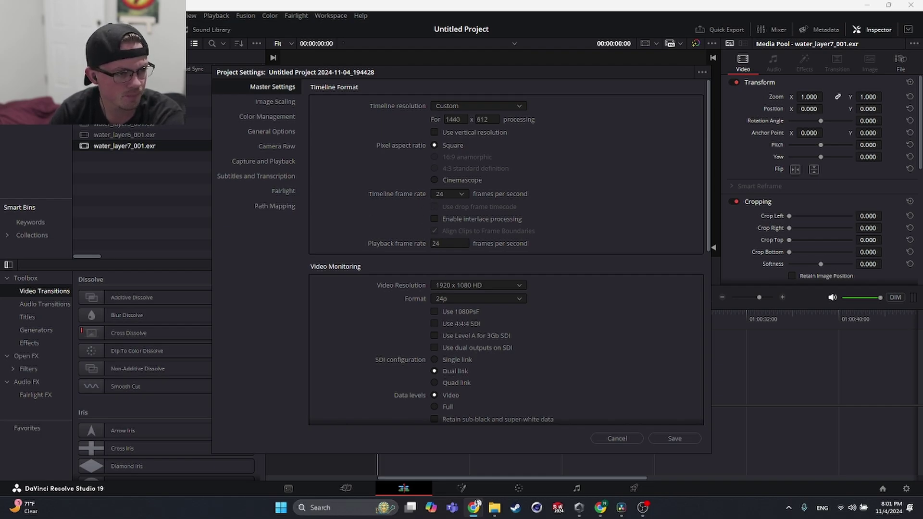
- Review the timeline color space options, including the Rec.2020 and Rec.2100 entries, in the project's Color Management settings
click(270, 118)
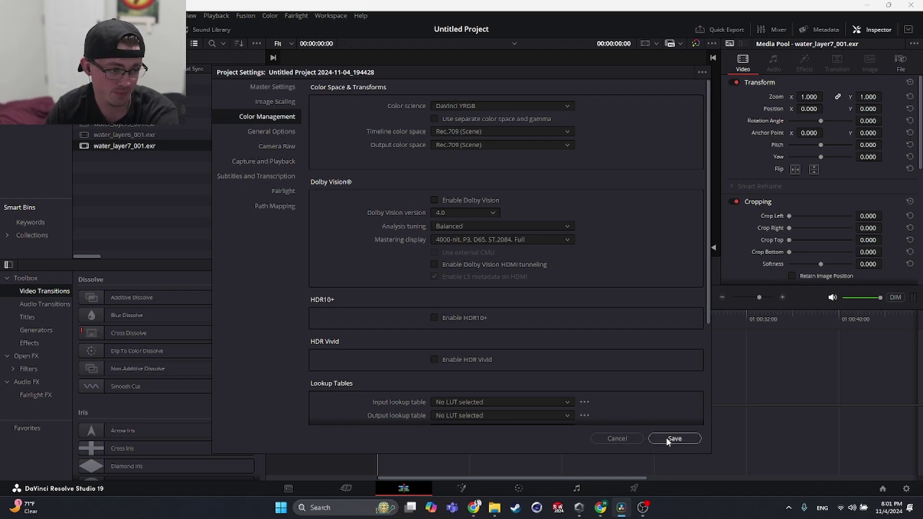
click(506, 131)
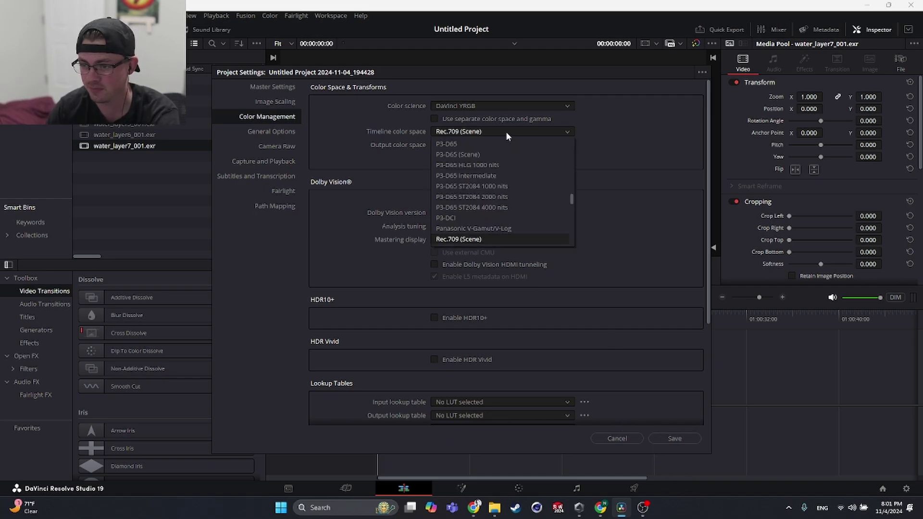
scroll(495, 216, down, 4)
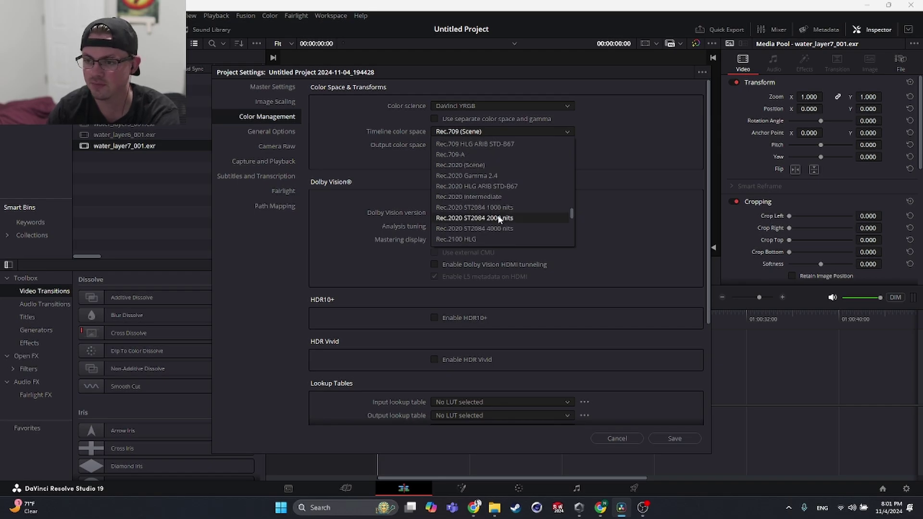
scroll(498, 218, down, 1)
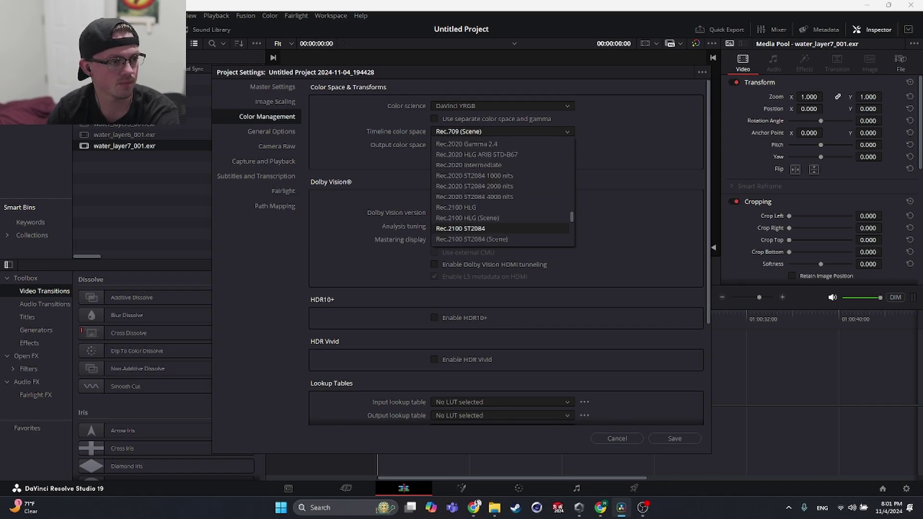
- Set the Image Scaling resize filter to Bilinear and save the project settings
click(275, 101)
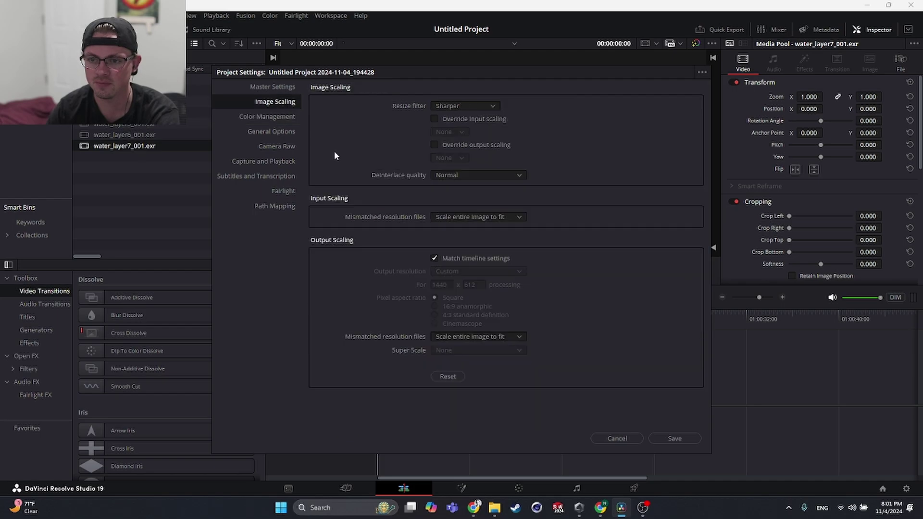
click(458, 101)
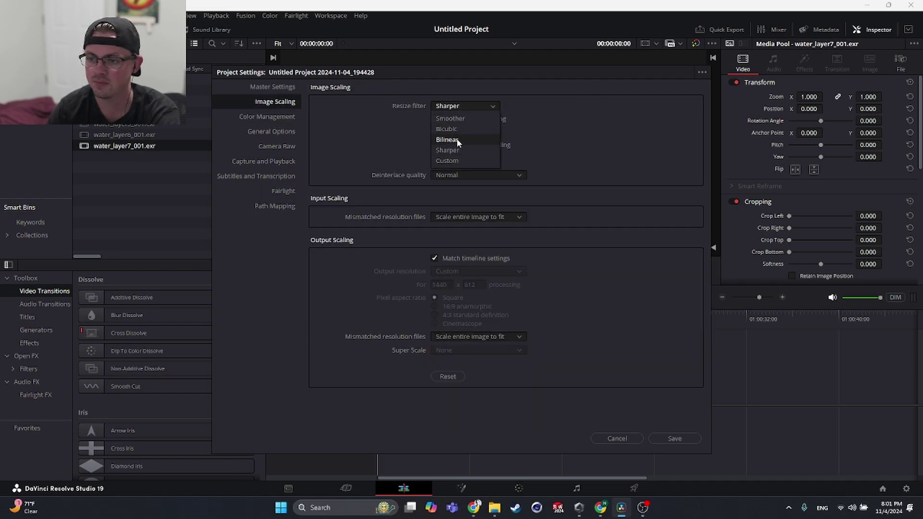
click(457, 139)
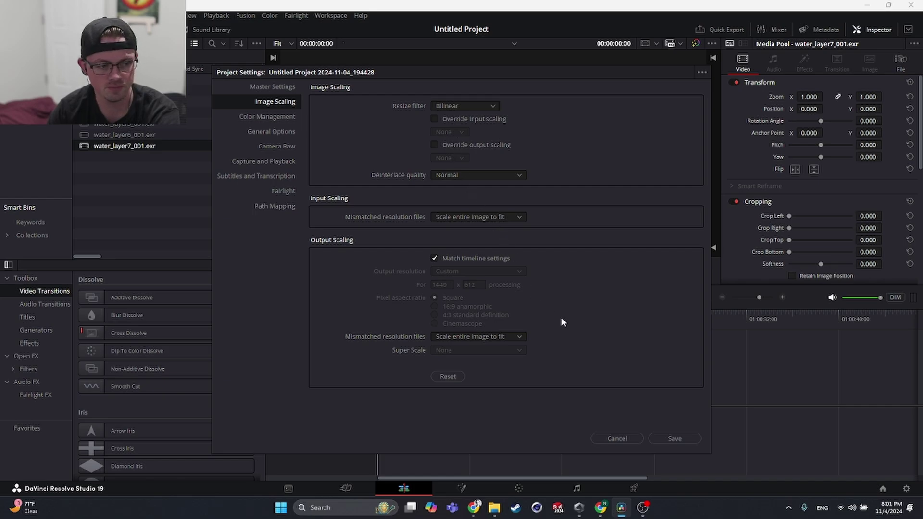
click(671, 439)
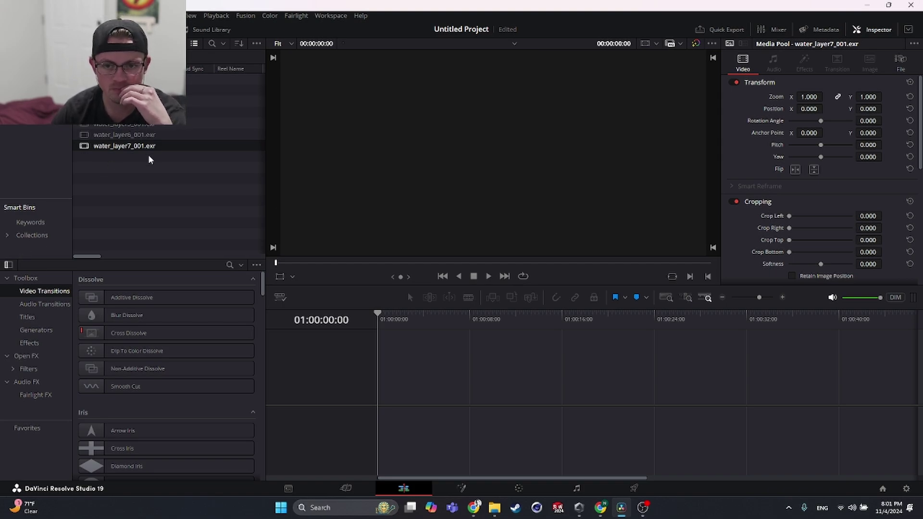
- Place the water_layer1_001.exr clip on a new timeline, align it to the start, and play it back
drag(125, 80, 424, 423)
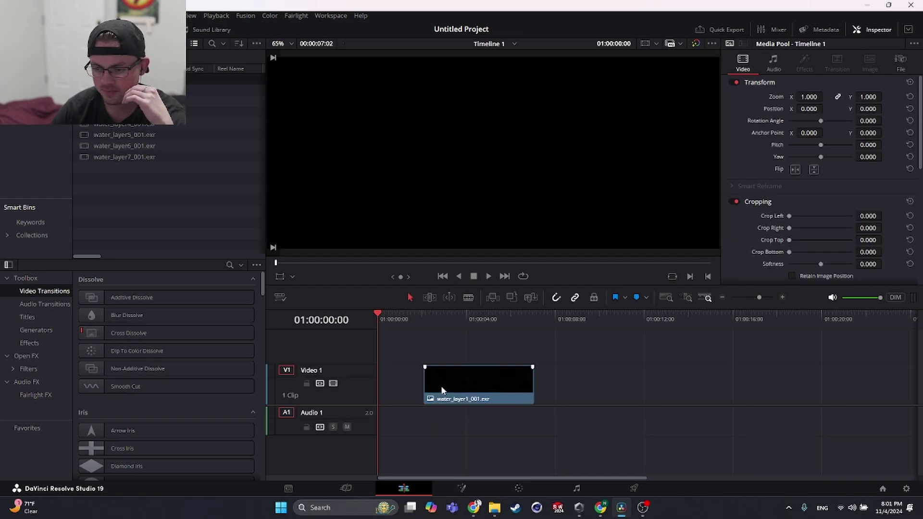
drag(441, 388, 385, 388)
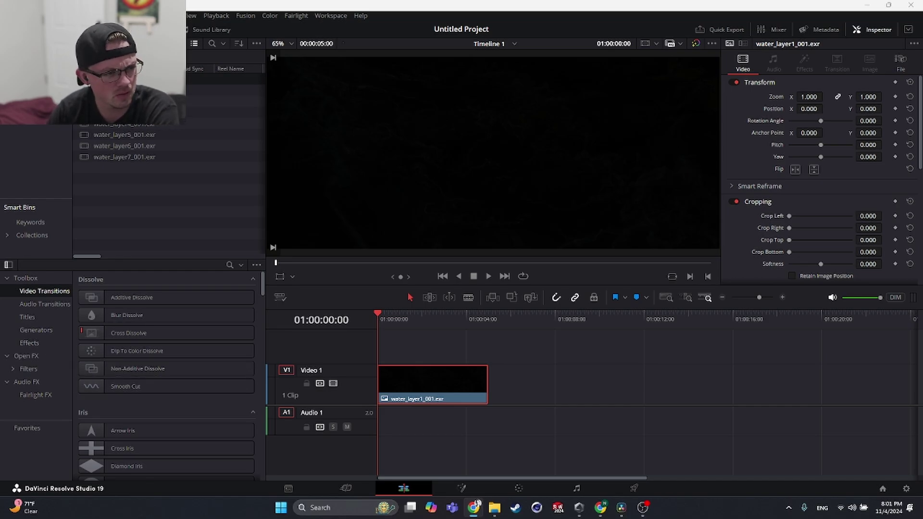
click(443, 336)
key(space)
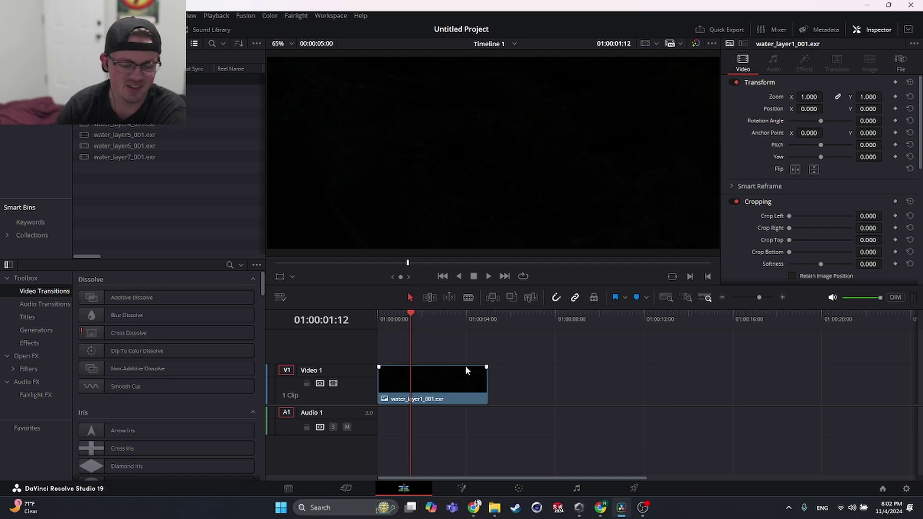
- Delete the water_layer1_001.exr clip from the timeline and remove all clips and the timeline from the media pool
click(460, 378)
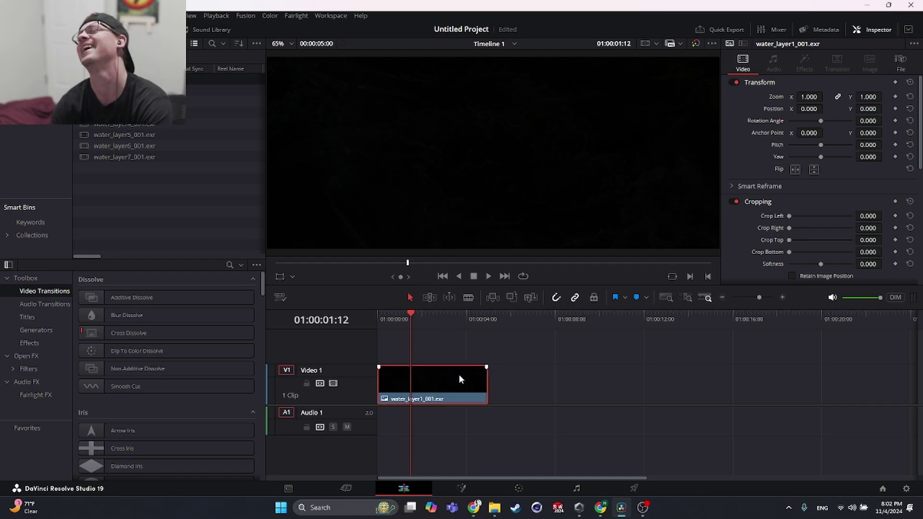
key(Delete)
drag(141, 177, 137, 90)
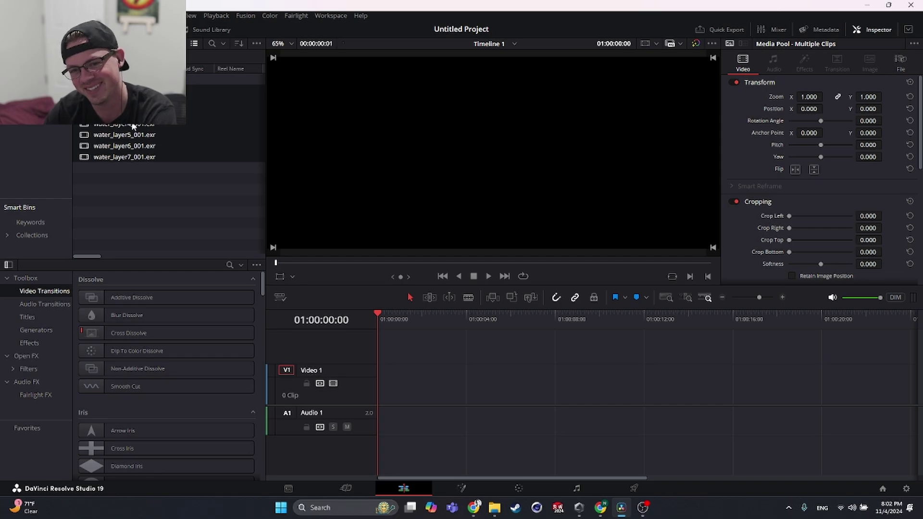
drag(163, 200, 136, 79)
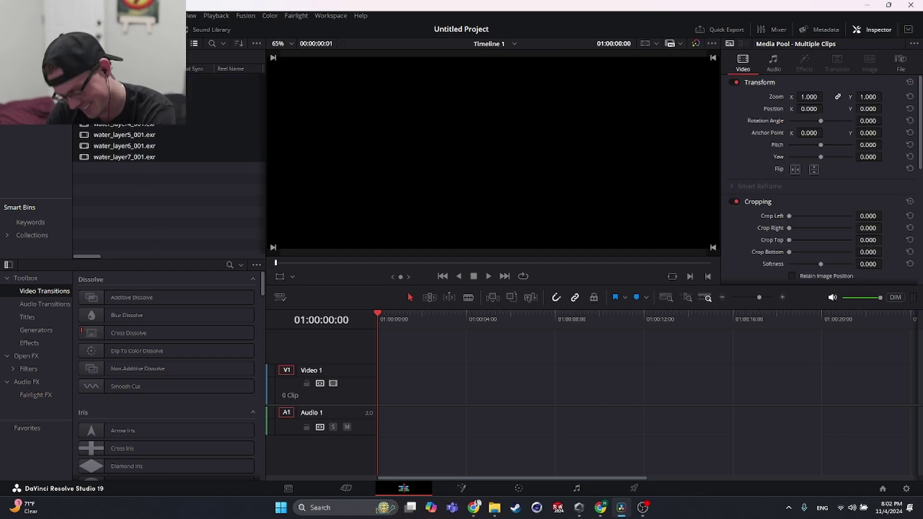
key(Delete)
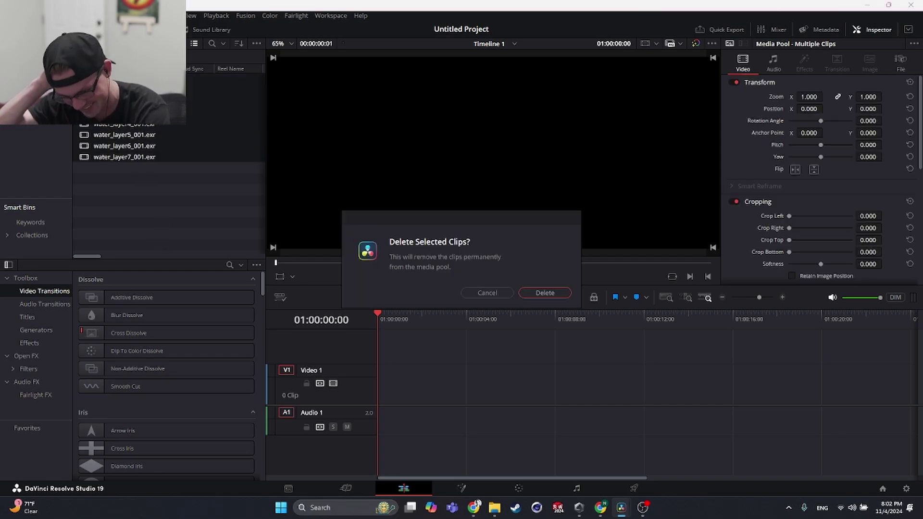
click(494, 508)
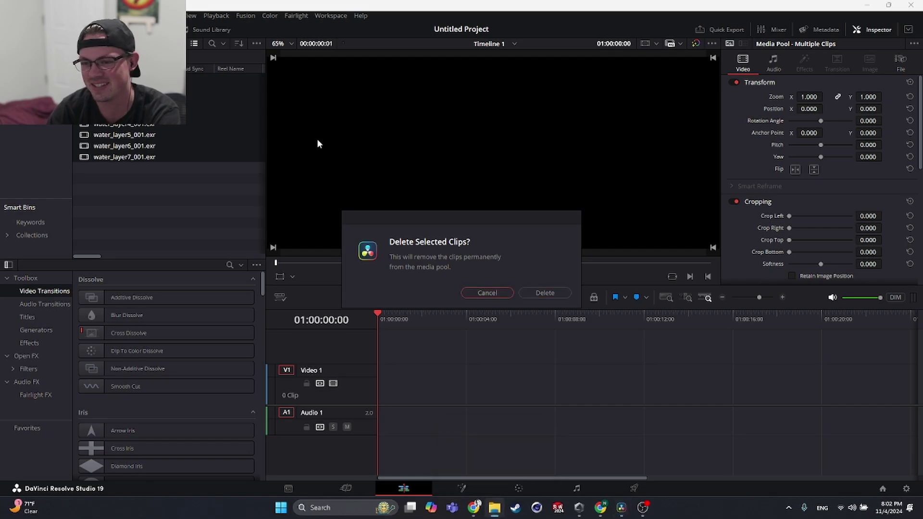
click(535, 292)
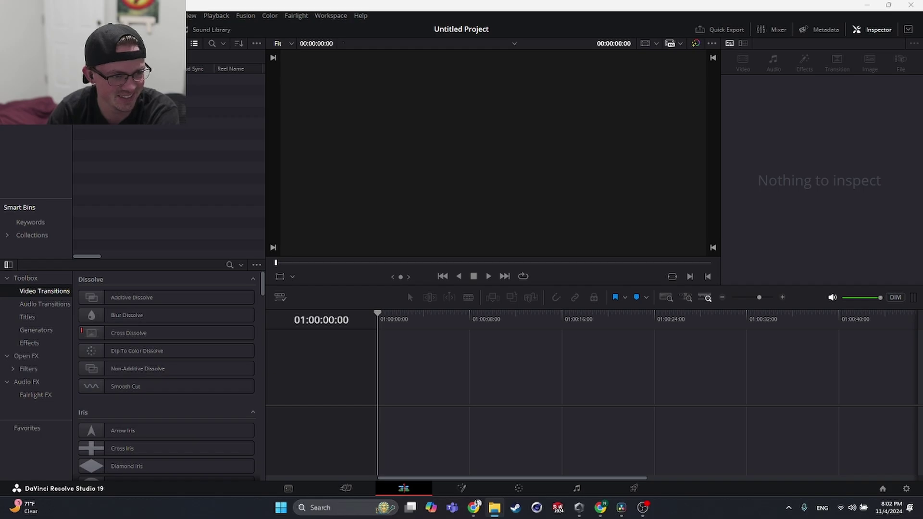
- Import the water_layer1_[001-053].exr image sequence and place it at the start of a new timeline
drag(0, 146, 0, 127)
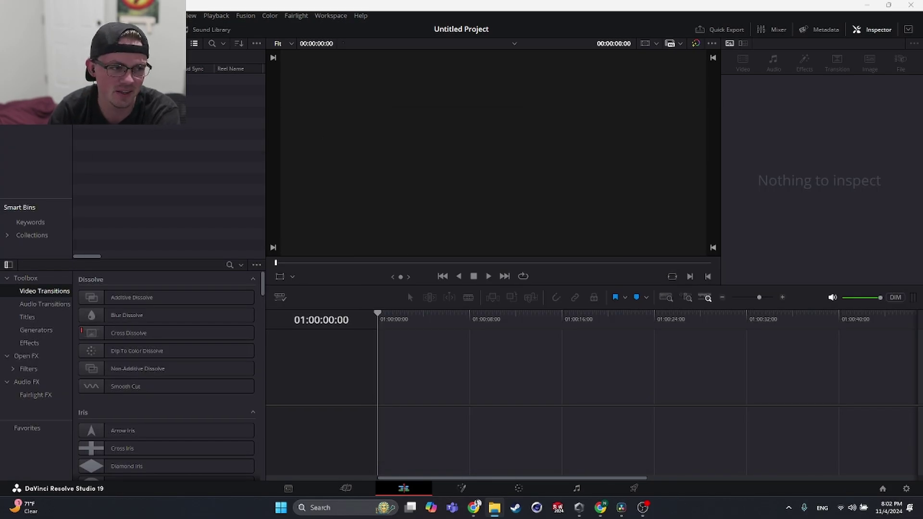
drag(0, 165, 112, 166)
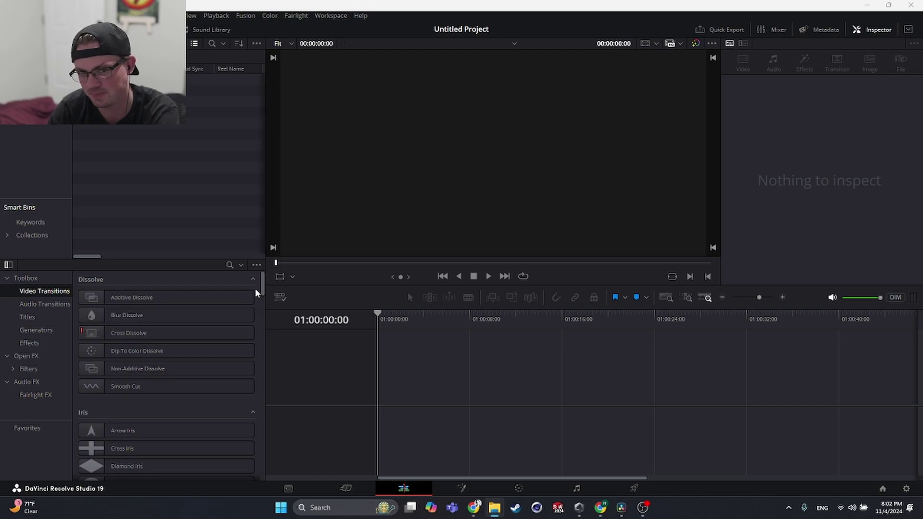
drag(104, 80, 394, 391)
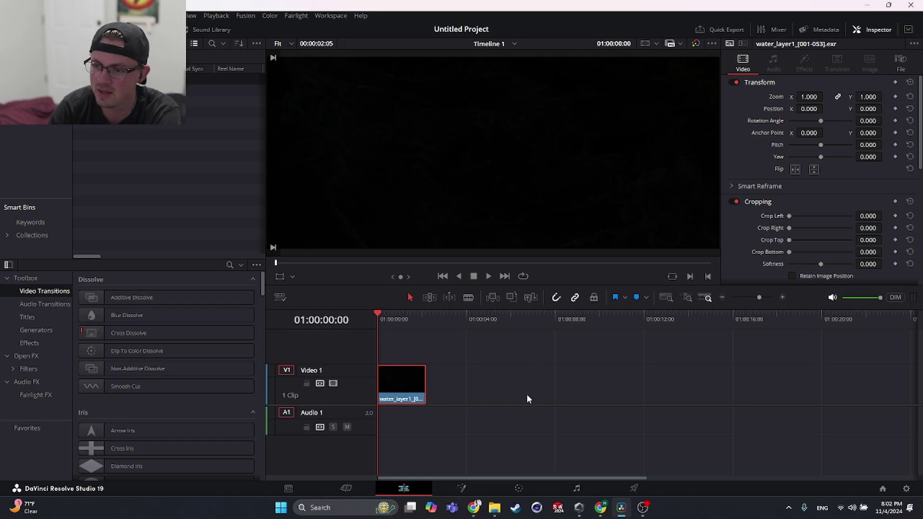
- Play the water layer 1 sequence briefly and return the playhead to 01:00:00:00
key(space)
key(space)
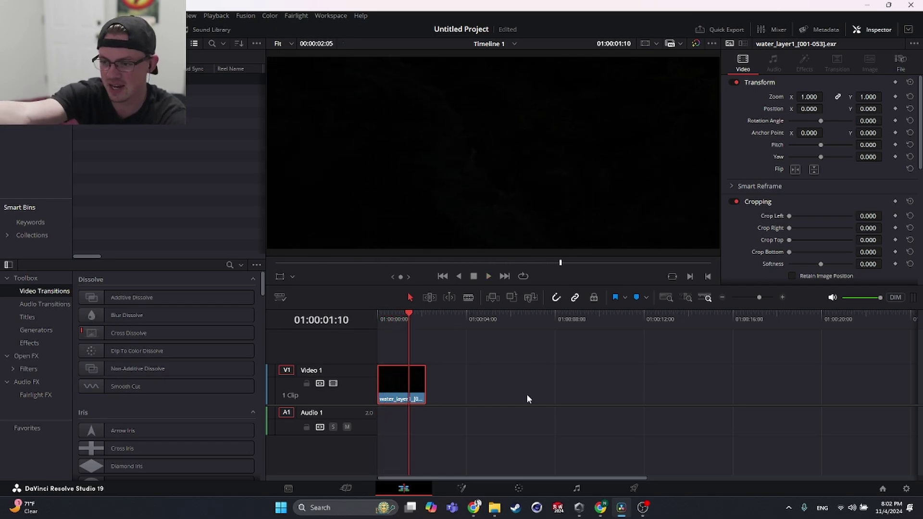
drag(410, 315, 374, 310)
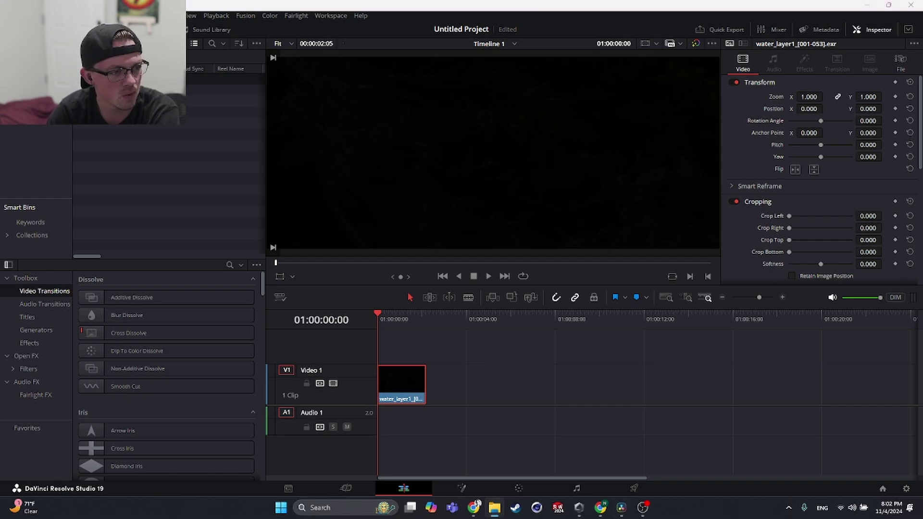
- Import the water layer 2 to 7 [001-053].exr sequences and stack layer 2 above layer 1 on Video 2
drag(0, 194, 131, 182)
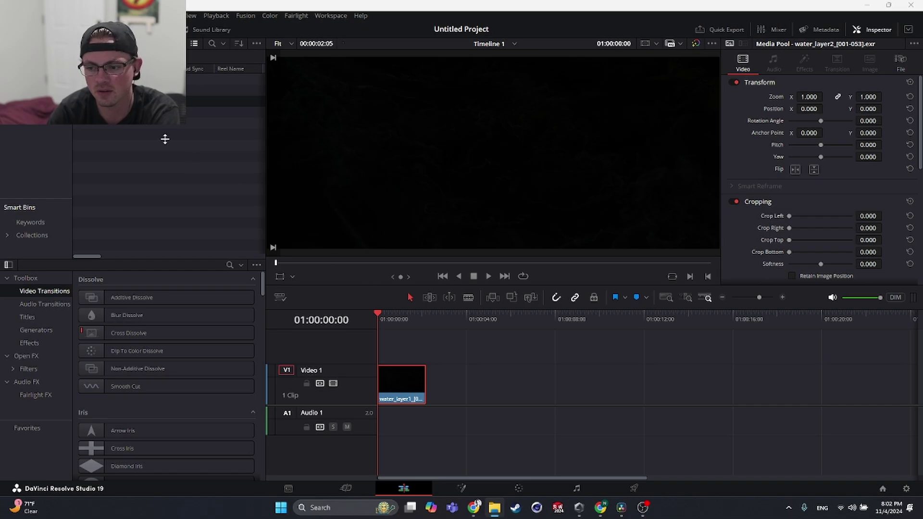
drag(284, 246, 374, 341)
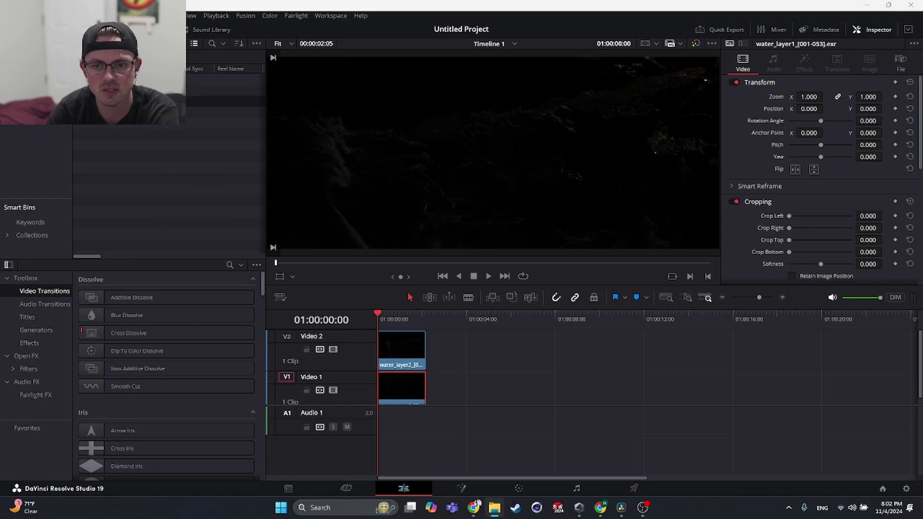
click(113, 112)
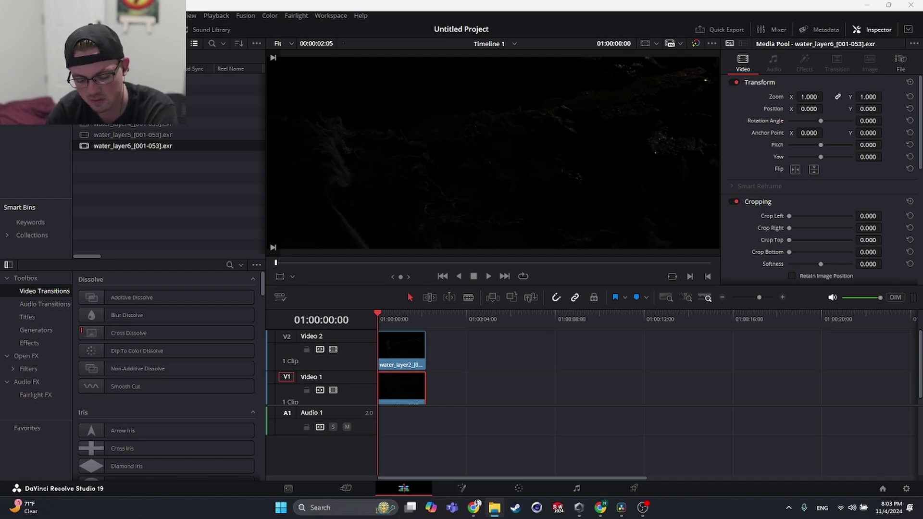
drag(189, 245, 224, 233)
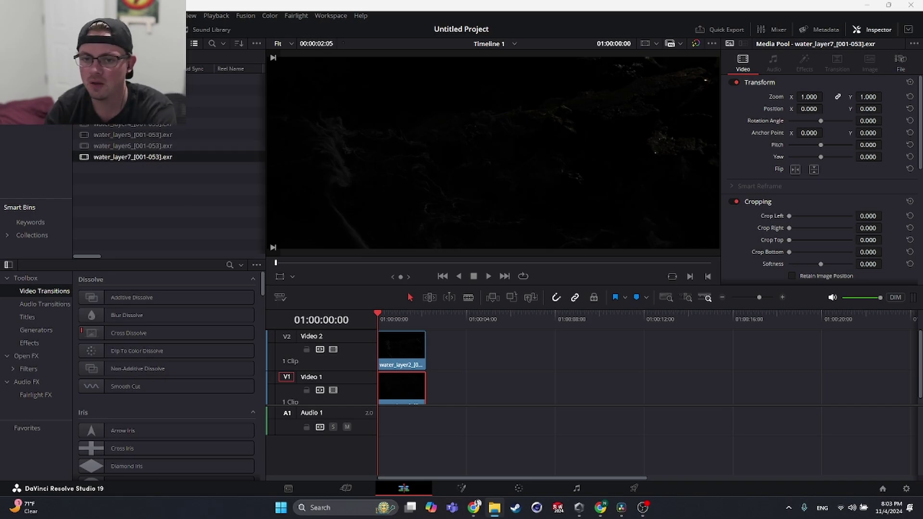
- Switch to the course page in the browser, play the multi-layer workflow video full screen, and pause it at 05:10
click(473, 508)
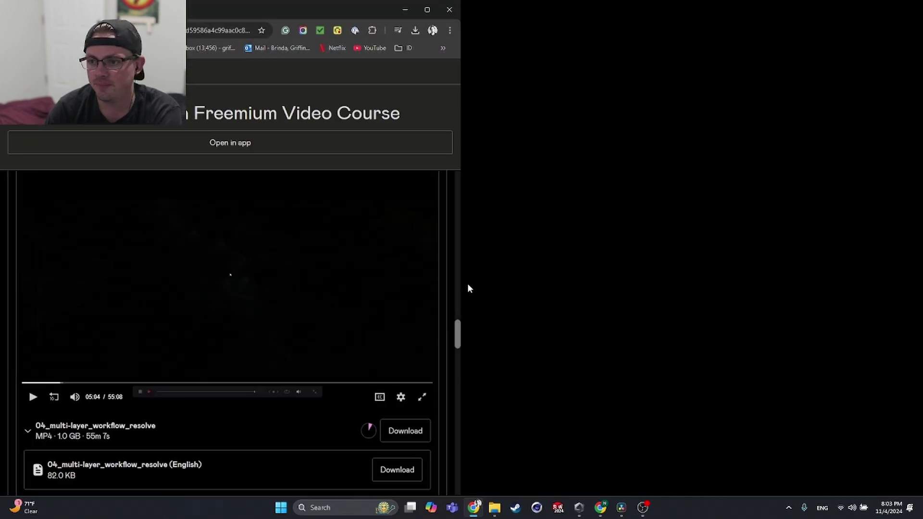
scroll(481, 283, up, 4)
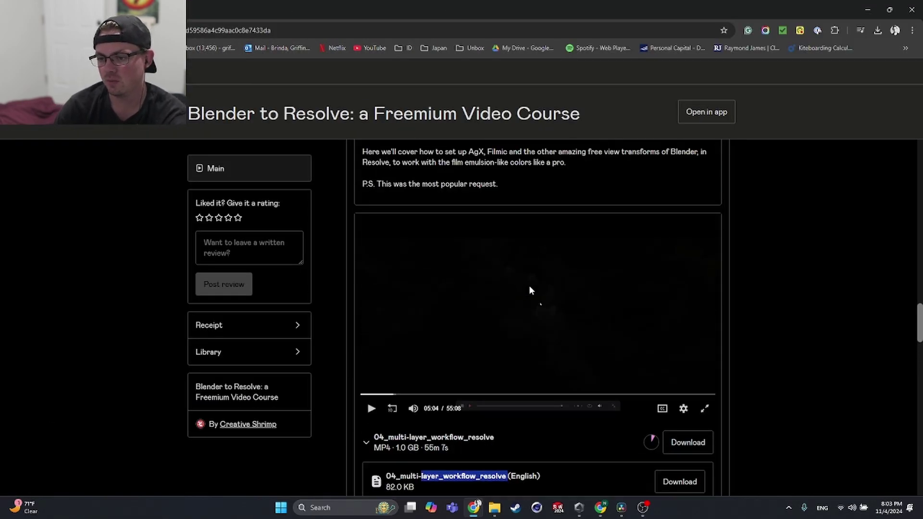
click(610, 311)
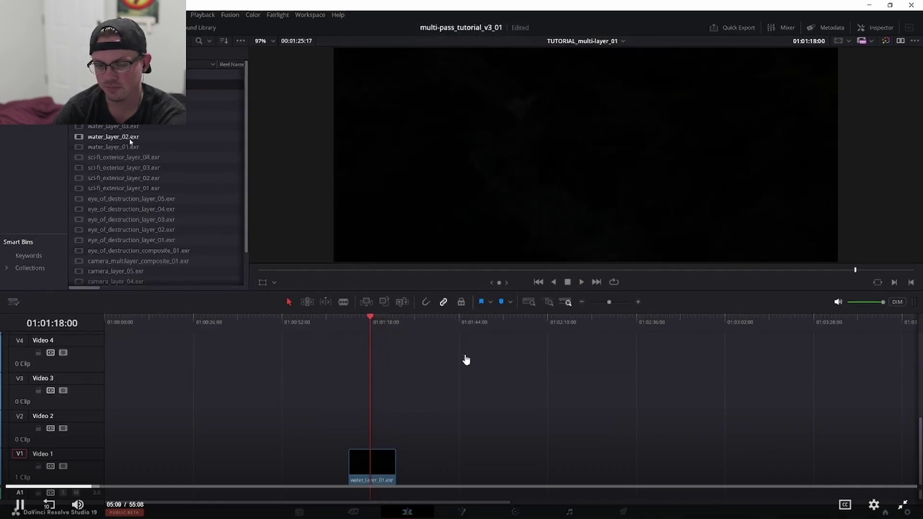
click(466, 359)
- Switch back to DaVinci Resolve and play the two stacked water layers, stopping about two seconds in
key(alt+Tab)
key(alt+Tab)
key(alt+Tab)
key(alt+Tab)
key(alt+Tab)
key(alt+Tab)
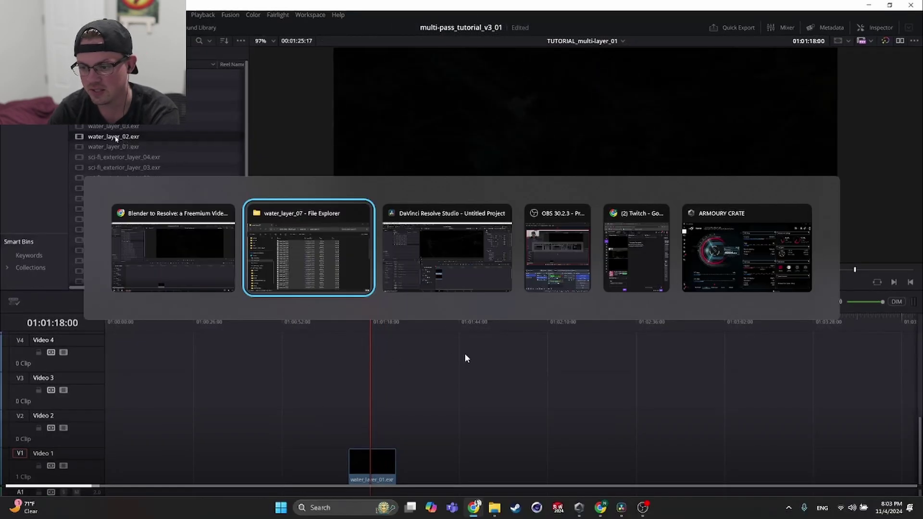
key(alt+Tab)
key(alt+Tab)
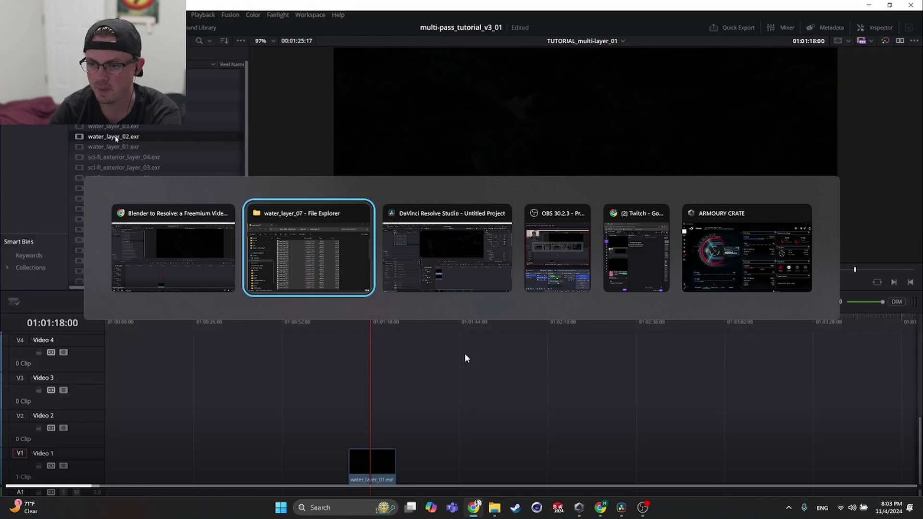
key(alt+Tab)
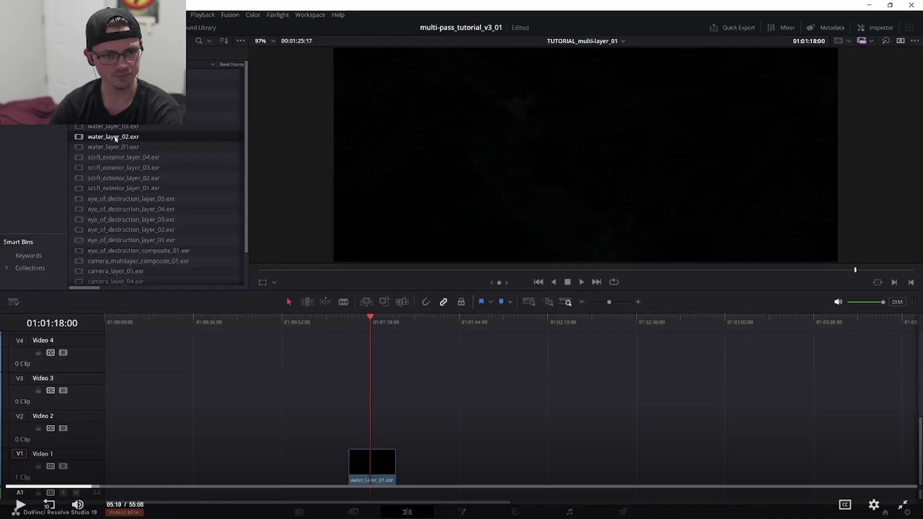
key(alt+Tab)
key(alt+Tab)
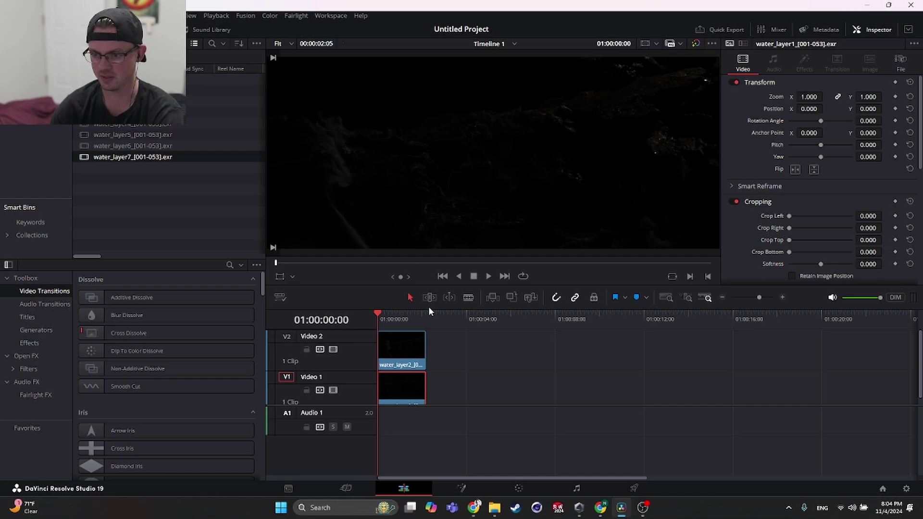
key(space)
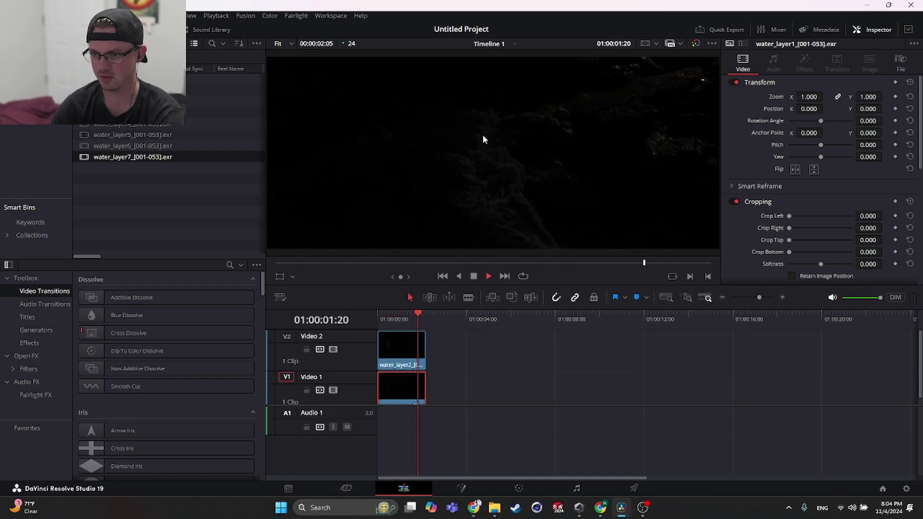
key(space)
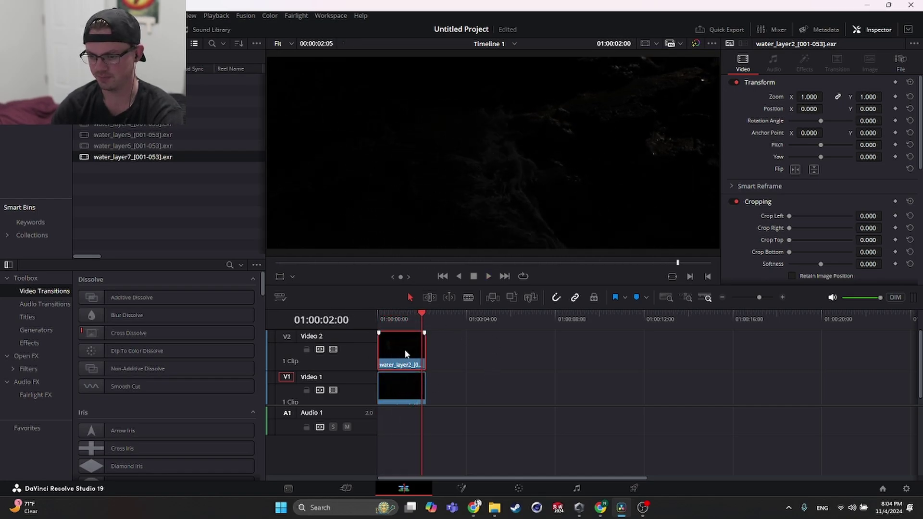
- Clear all clips from the timeline and place the water_layer1_[001-053].exr sequence at the start of Video 1
key(ctrl+a)
key(Delete)
drag(134, 90, 416, 398)
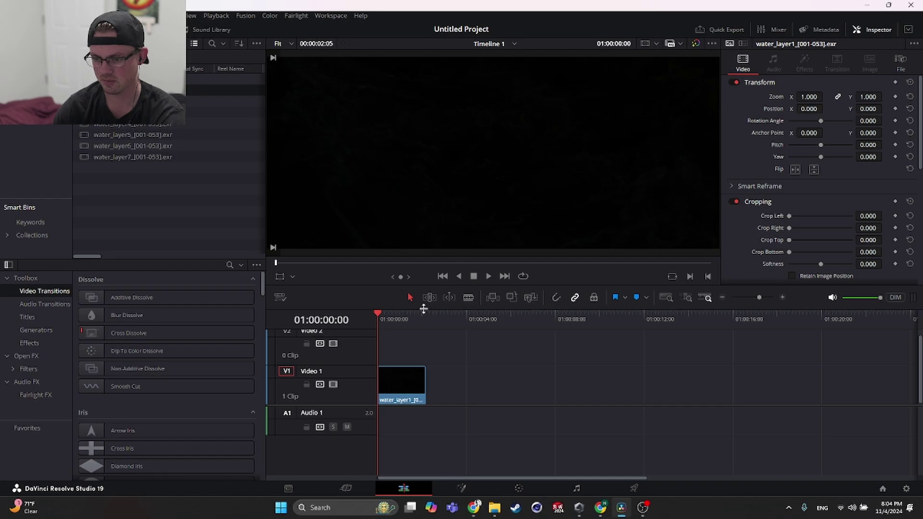
drag(424, 308, 433, 253)
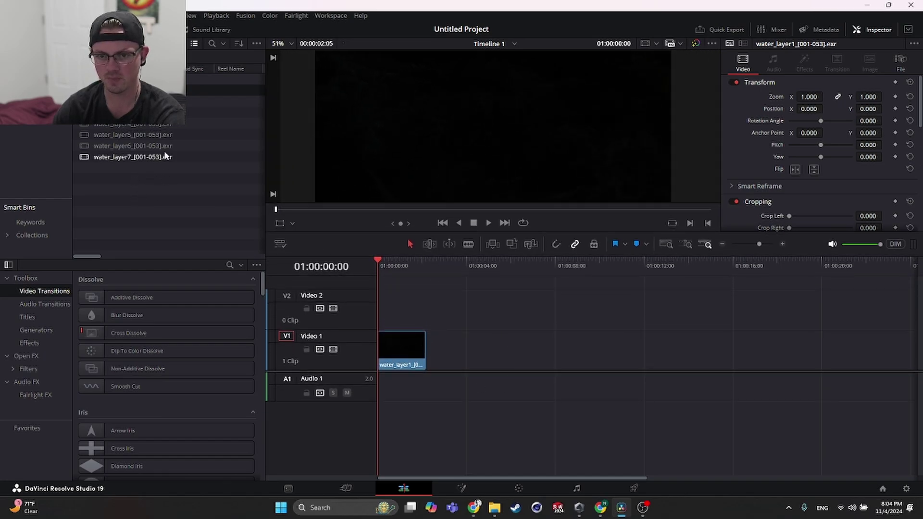
- Turn on snapping and place water_layer2_[001-053].exr on Video 2, aligned with the start of layer 1
drag(129, 101, 373, 319)
click(555, 244)
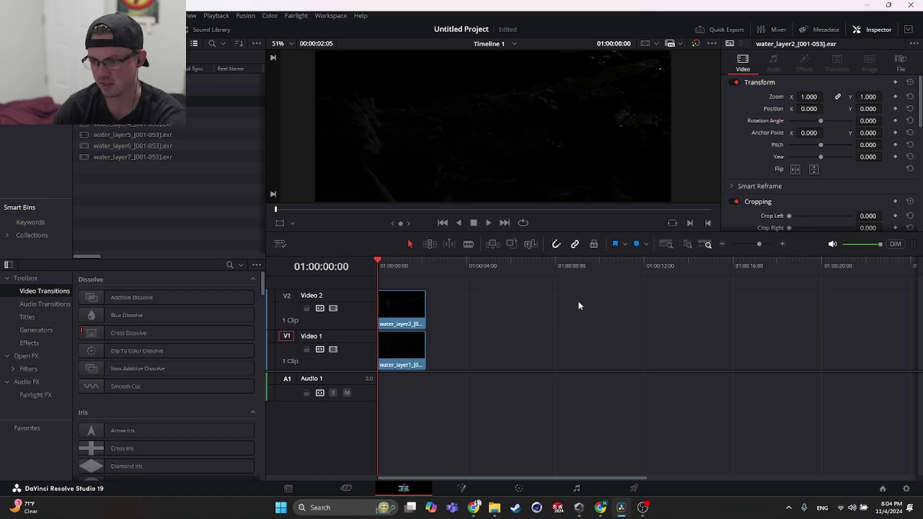
key(ctrl+z)
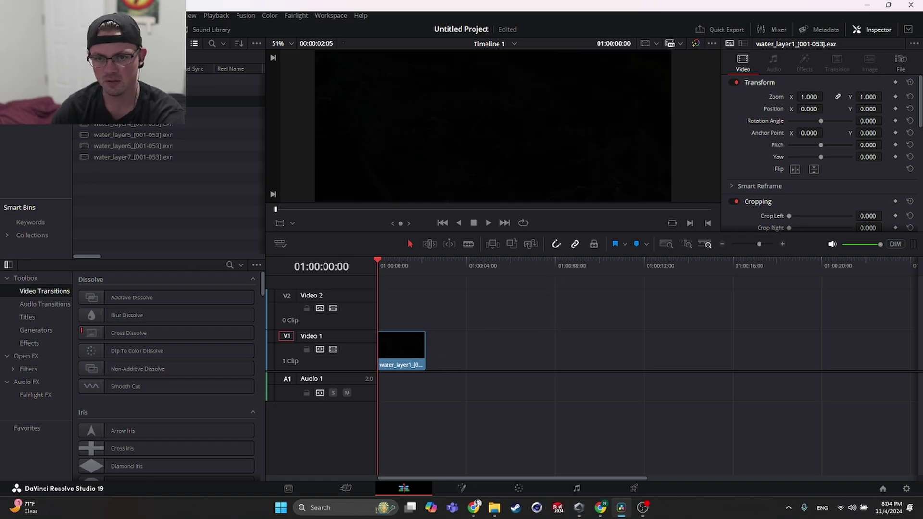
drag(130, 101, 378, 328)
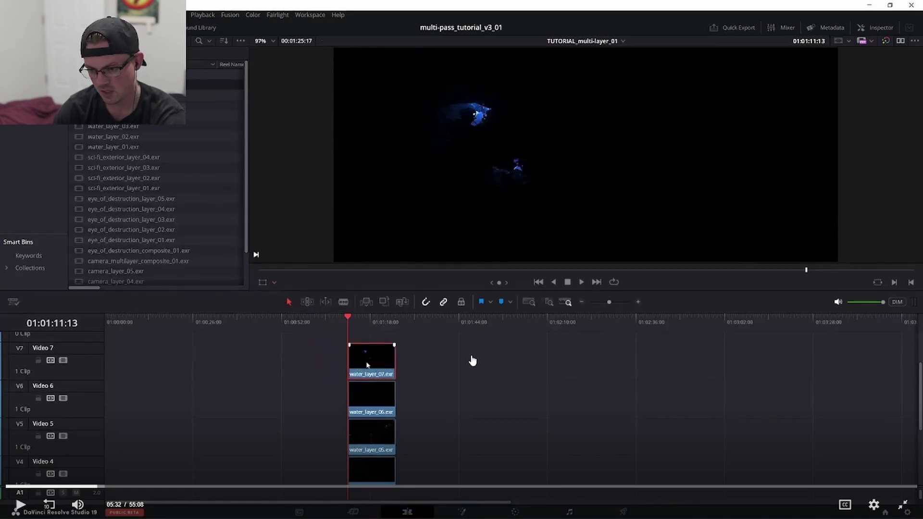
- Switch back to DaVinci Resolve and examine the two stacked clips at different timeline zoom levels and scroll positions
key(alt+Tab)
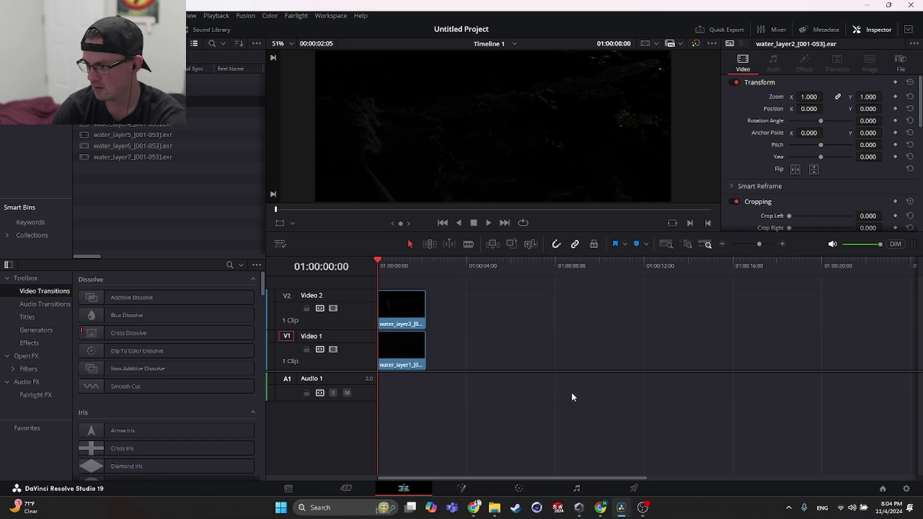
scroll(491, 340, up, 3)
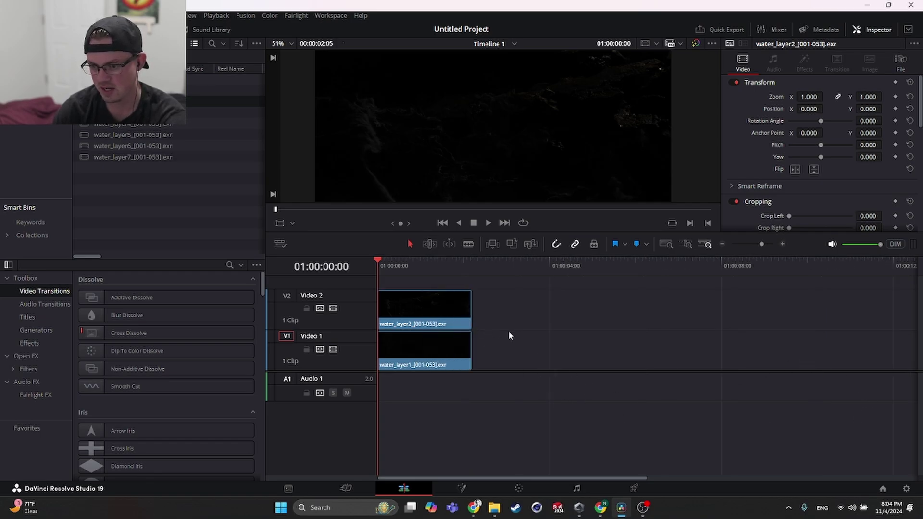
scroll(512, 335, down, 3)
scroll(505, 342, right, 5)
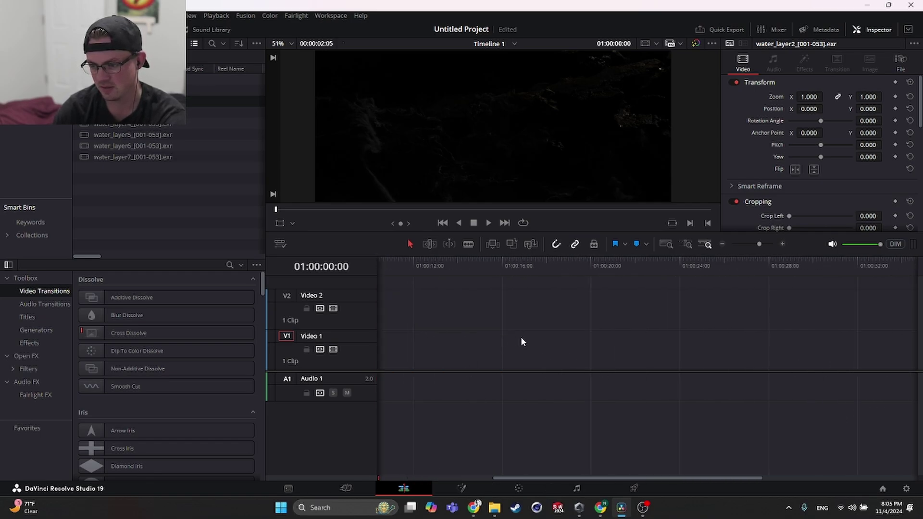
scroll(522, 342, right, 5)
scroll(518, 344, down, 6)
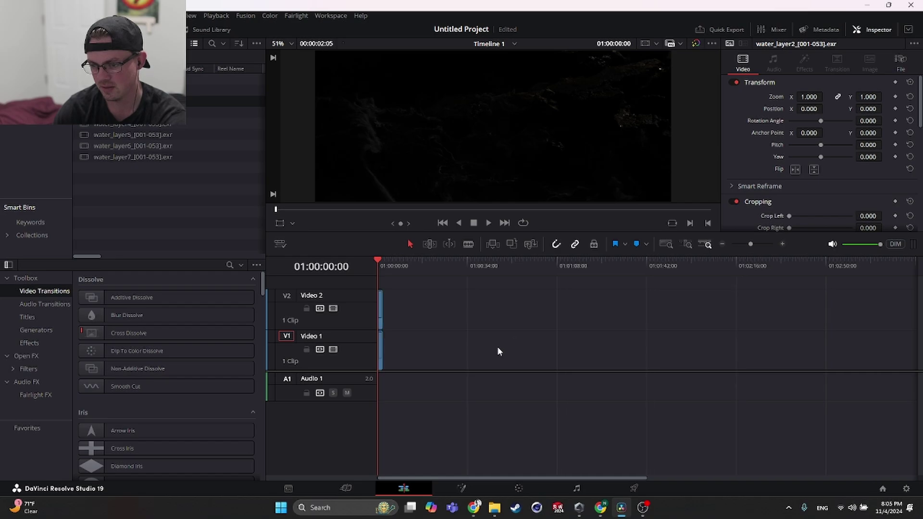
scroll(399, 339, up, 6)
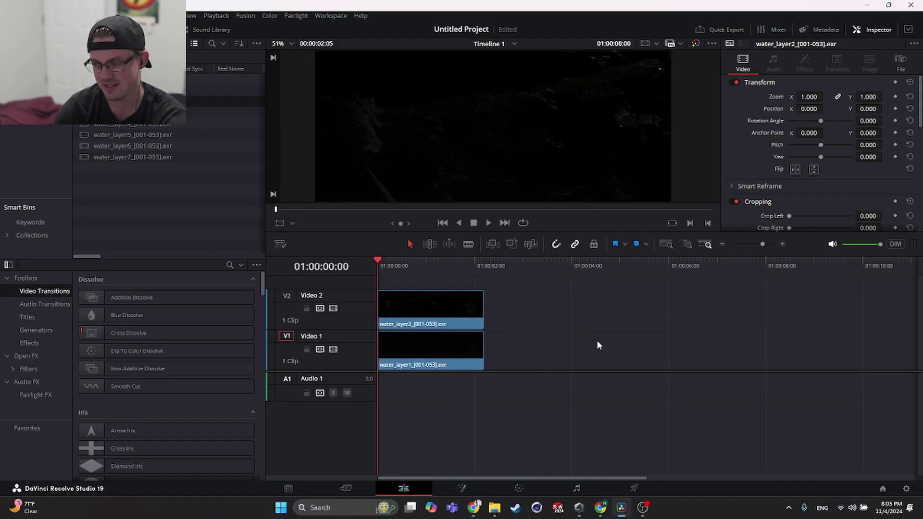
scroll(906, 322, down, 3)
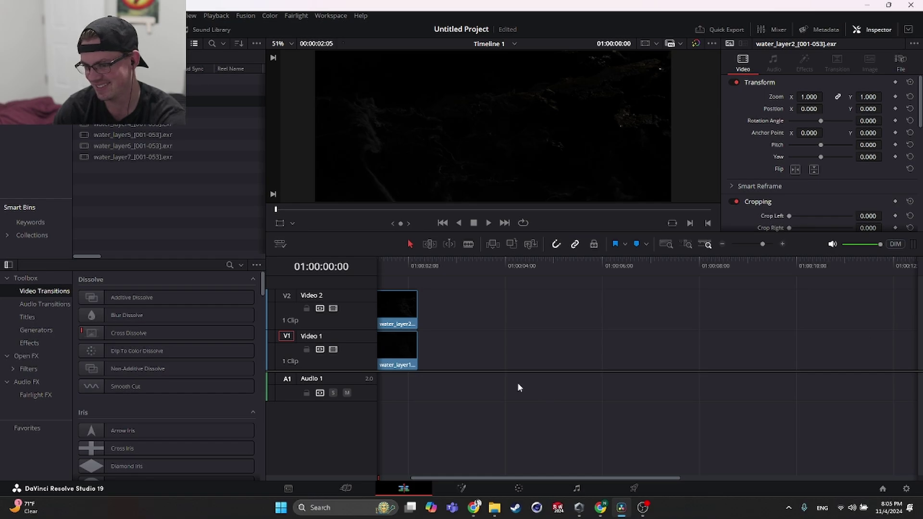
scroll(517, 386, up, 3)
- Stack water_layer3_[001-053].exr on Video 3 at the timeline start and enlarge the video track area
drag(216, 113, 416, 308)
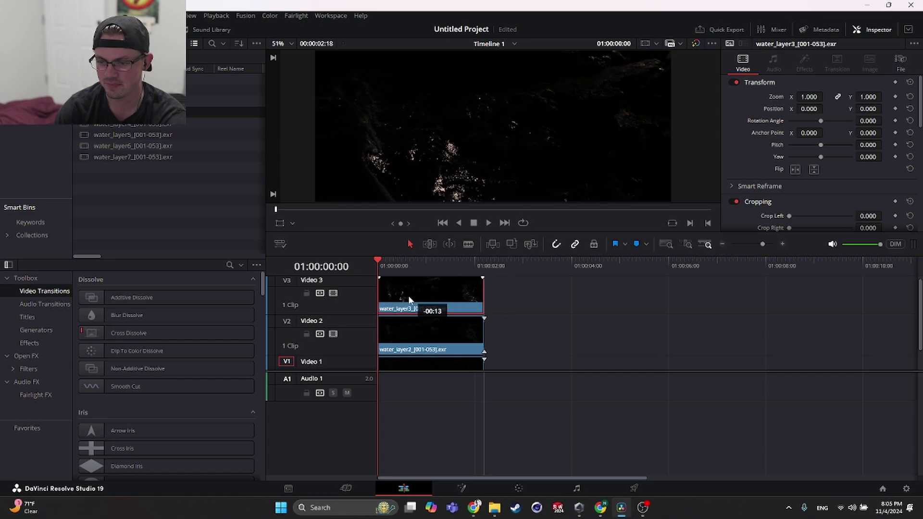
mouse_move(263, 287)
mouse_down()
mouse_move(263, 299)
mouse_move(260, 272)
mouse_up()
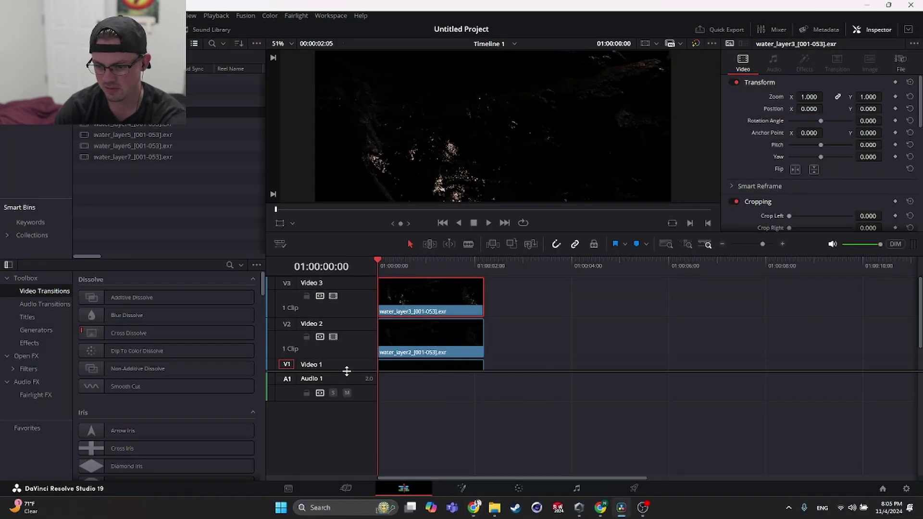
drag(347, 372, 358, 463)
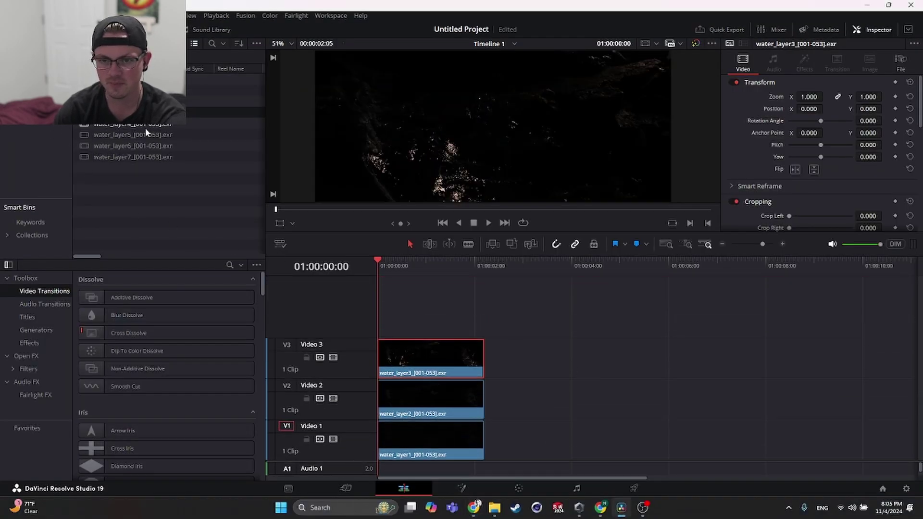
- Stack the water layer 4, 5, 6 and 7 sequences on Video 4 to Video 7, all starting at 01:00:00:00
drag(145, 128, 374, 318)
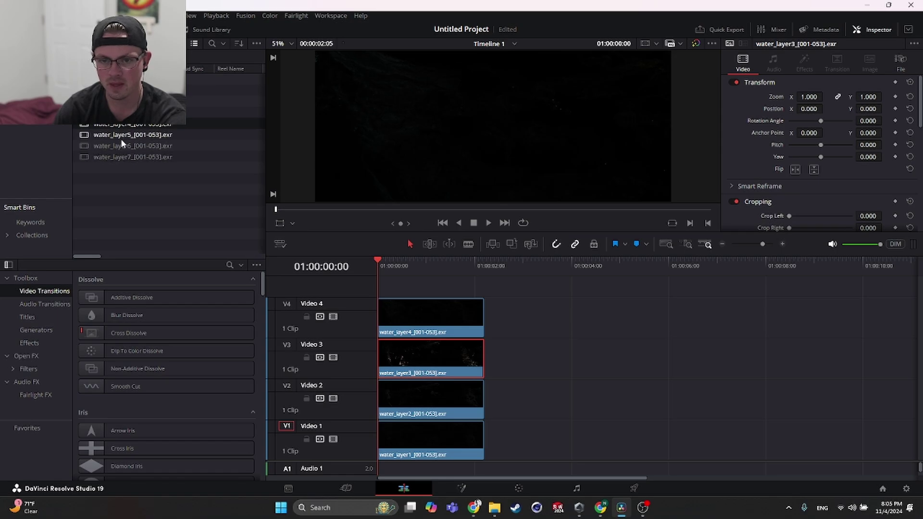
drag(120, 139, 387, 289)
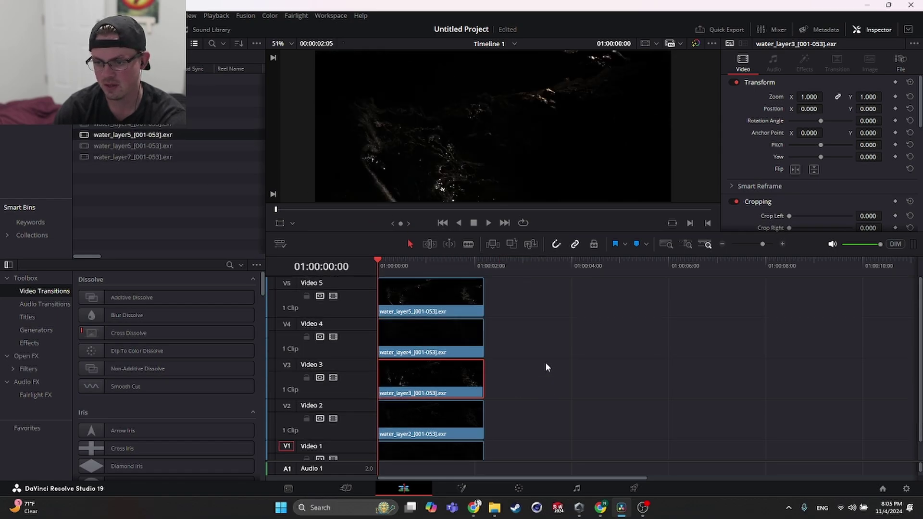
drag(126, 146, 387, 309)
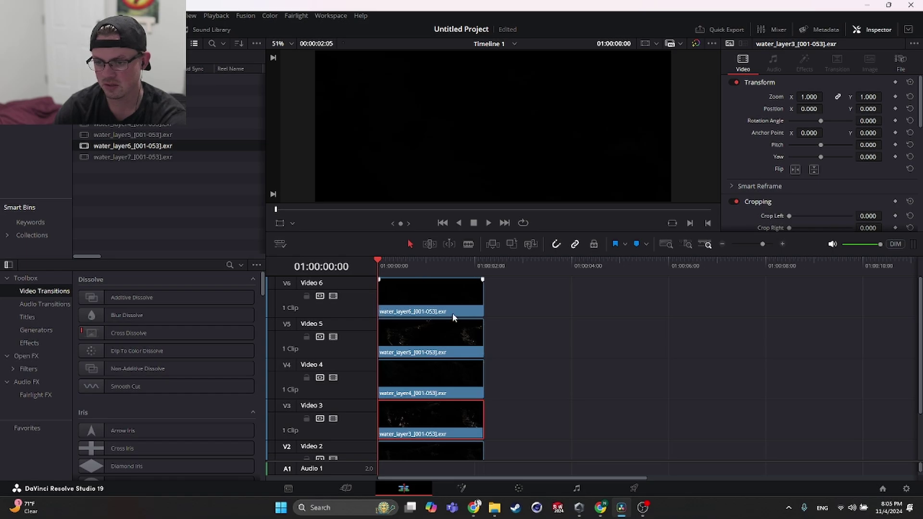
drag(108, 158, 380, 290)
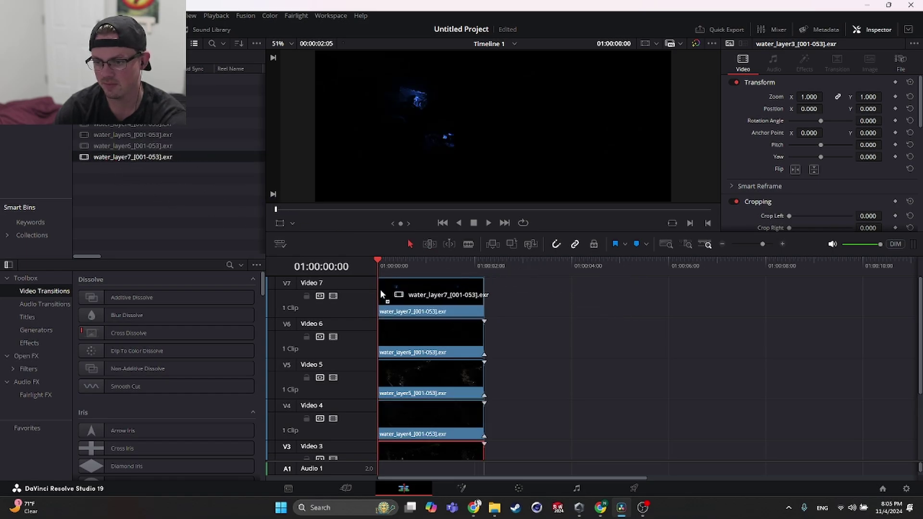
- Play the seven stacked water layers briefly and return the playhead to 01:00:00:00
key(space)
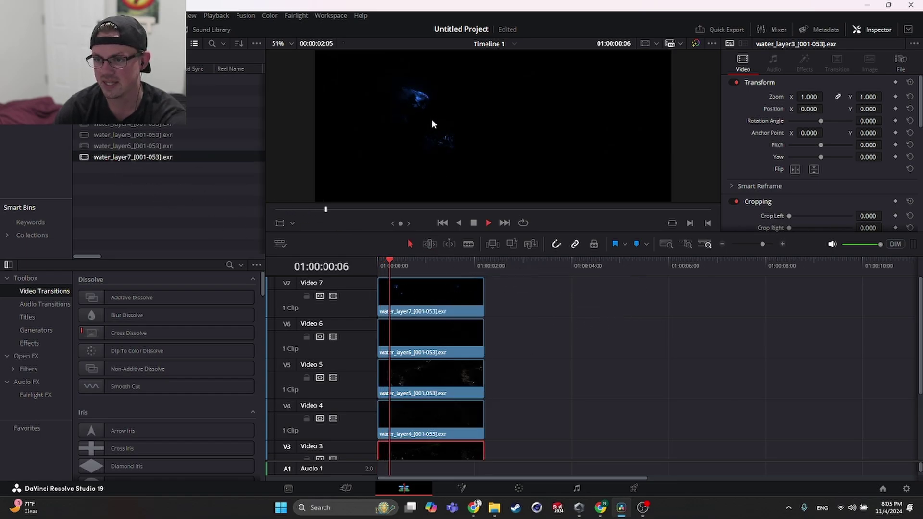
key(space)
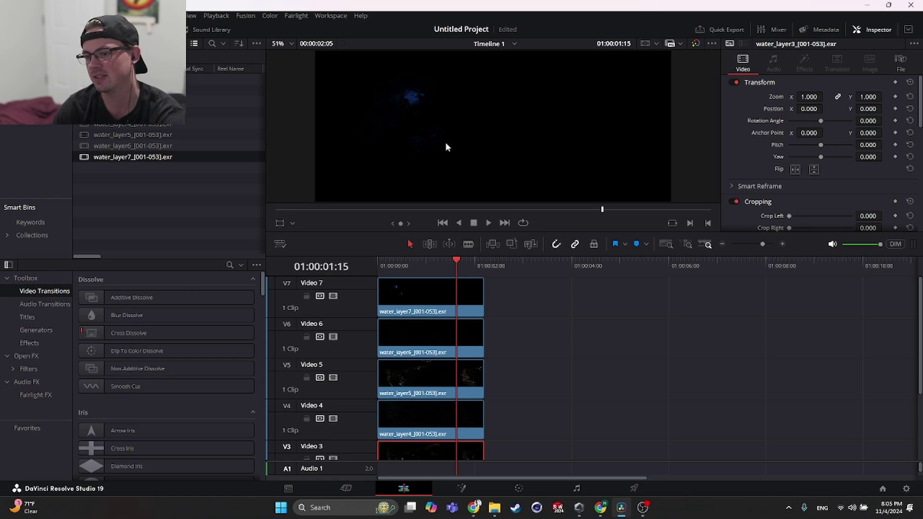
drag(460, 268, 372, 270)
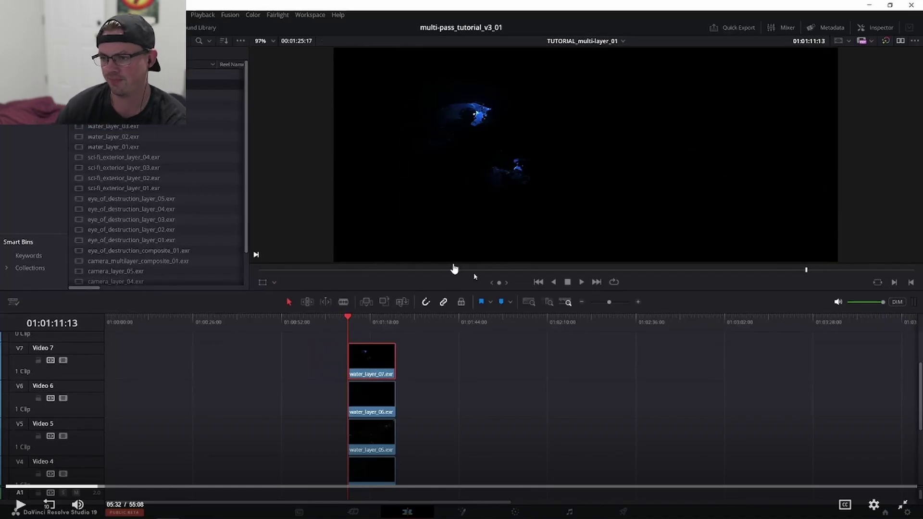
- Watch the course video's section on setting the composite mode of water layers 7 to 2 to Add, and pause it
click(888, 29)
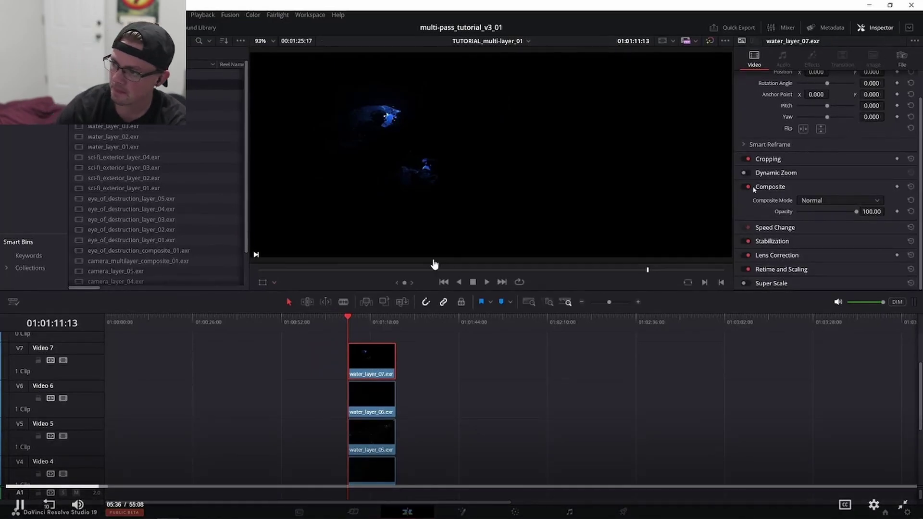
click(812, 202)
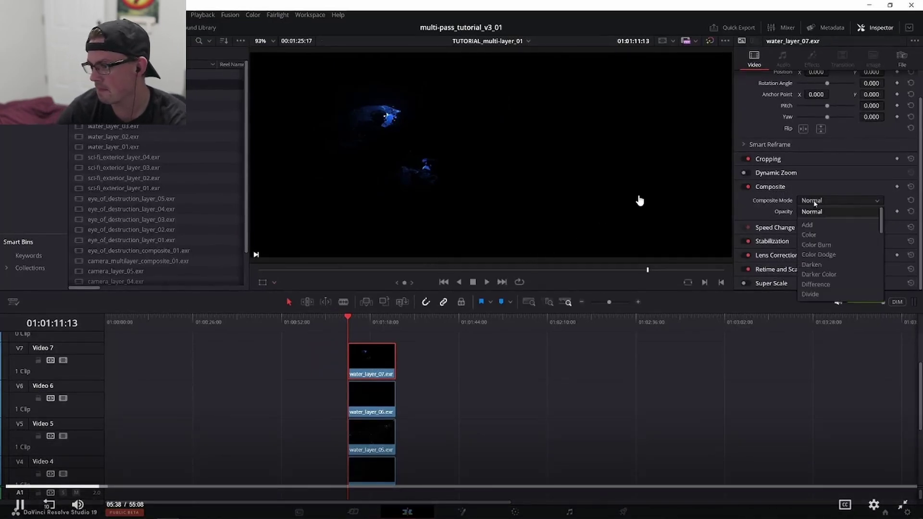
click(808, 225)
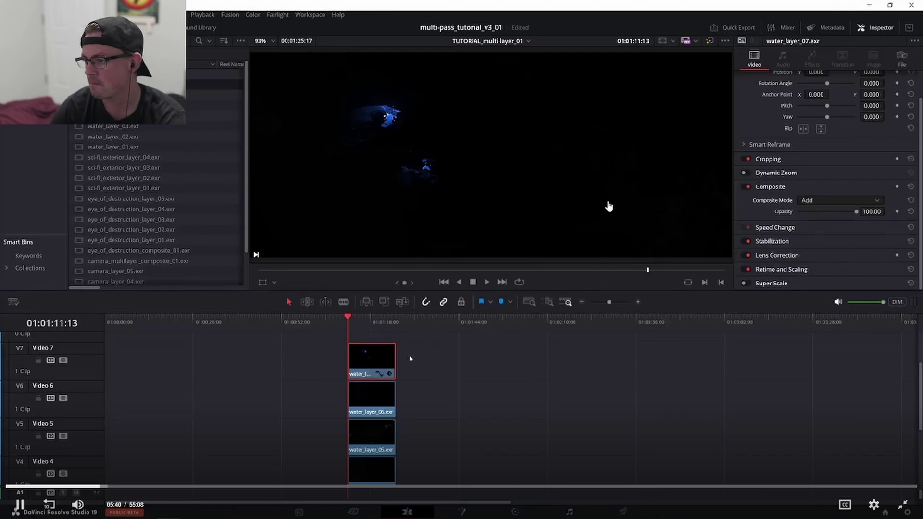
click(389, 394)
click(818, 200)
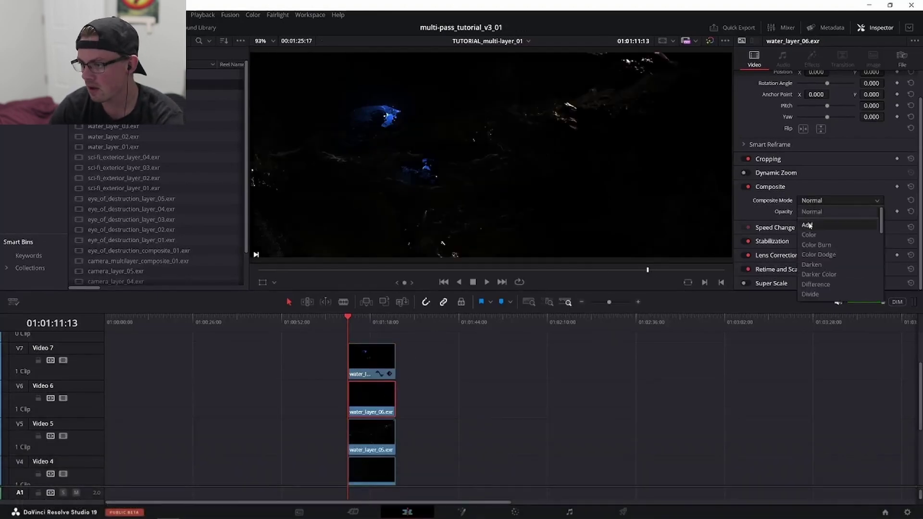
click(807, 225)
scroll(380, 394, down, 1)
click(380, 394)
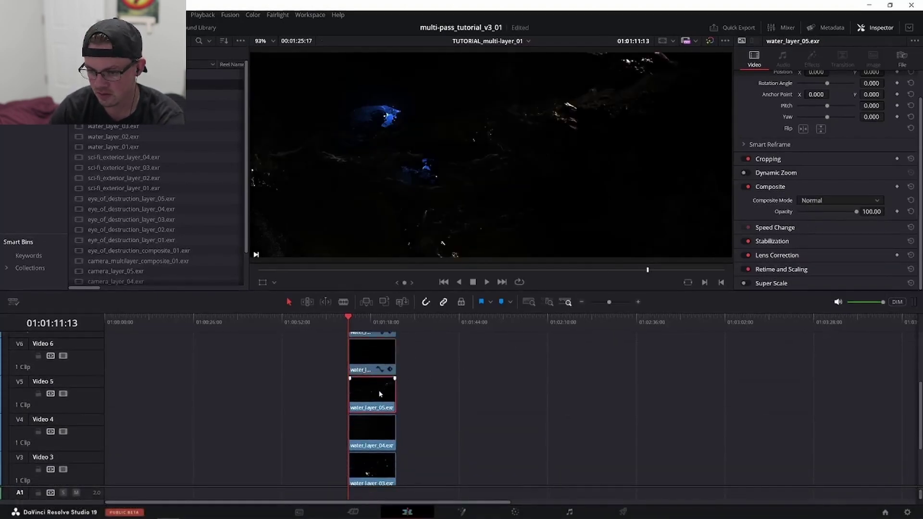
click(817, 201)
click(813, 221)
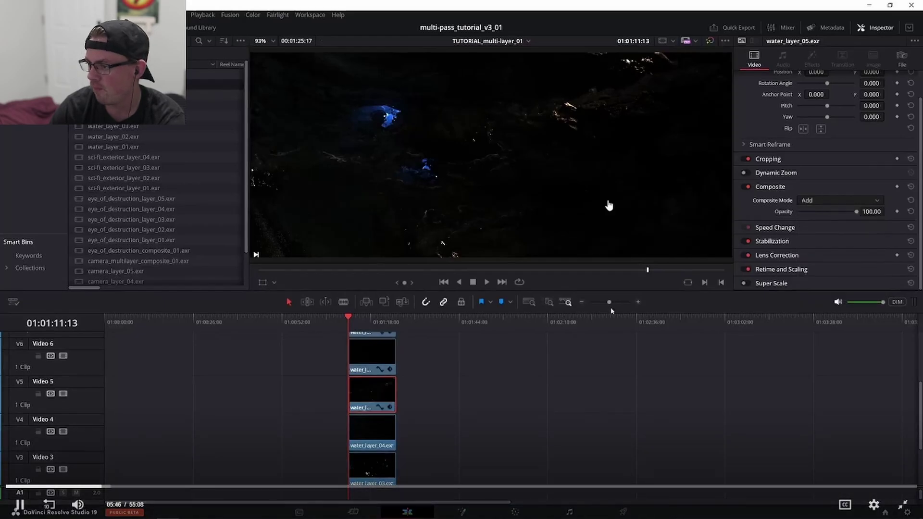
scroll(431, 364, down, 1)
click(385, 381)
click(817, 200)
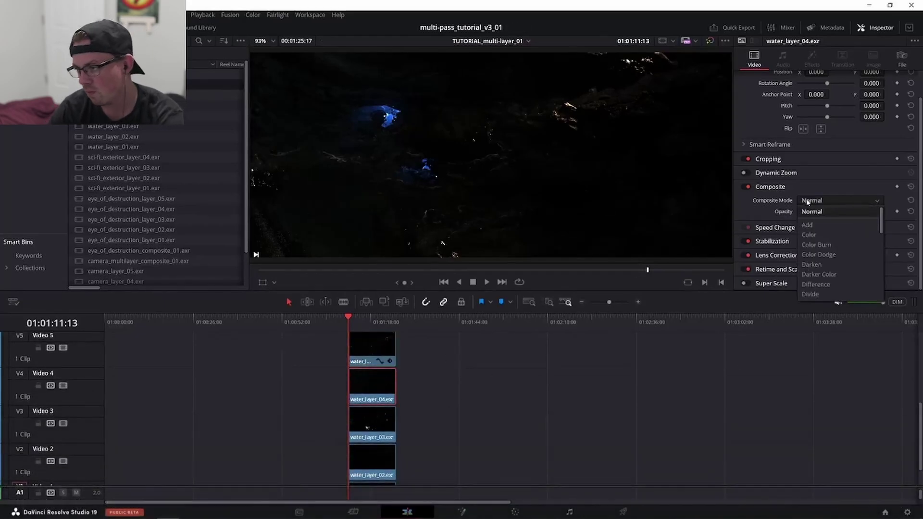
click(813, 221)
click(385, 423)
click(818, 200)
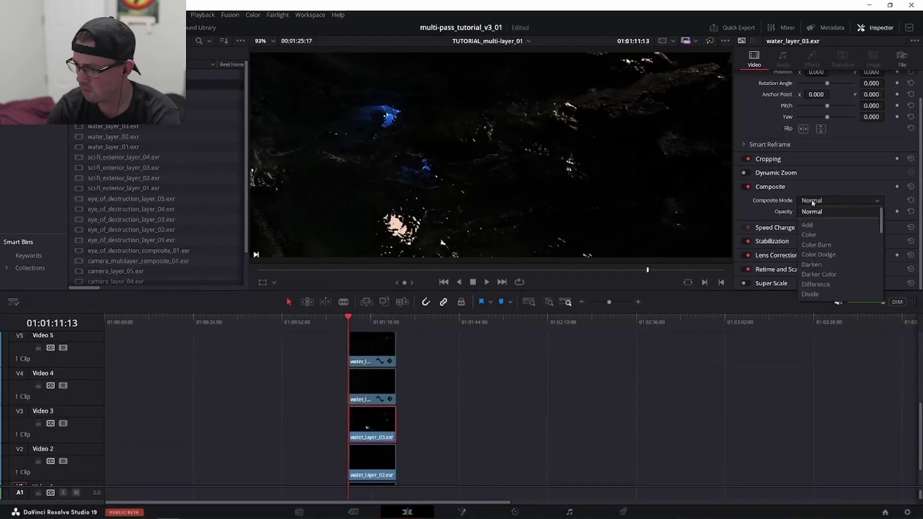
click(813, 221)
scroll(374, 414, down, 1)
click(376, 424)
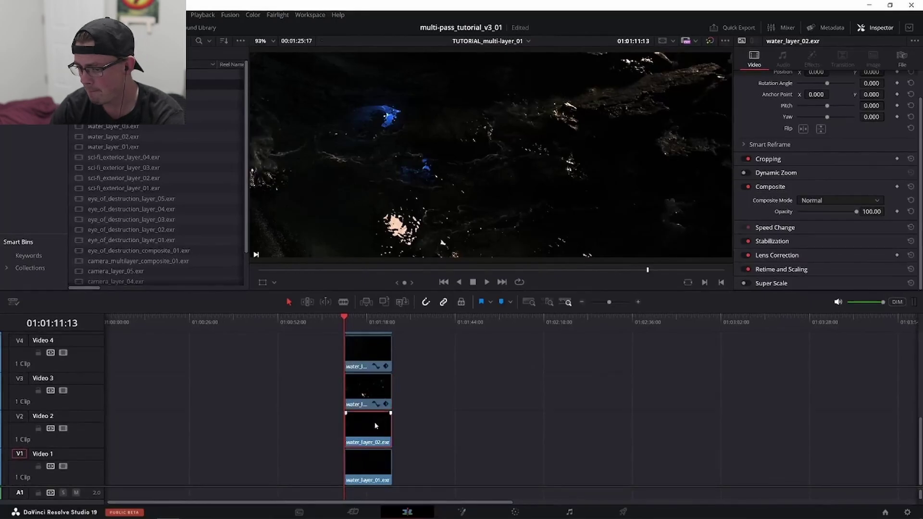
click(818, 201)
click(813, 221)
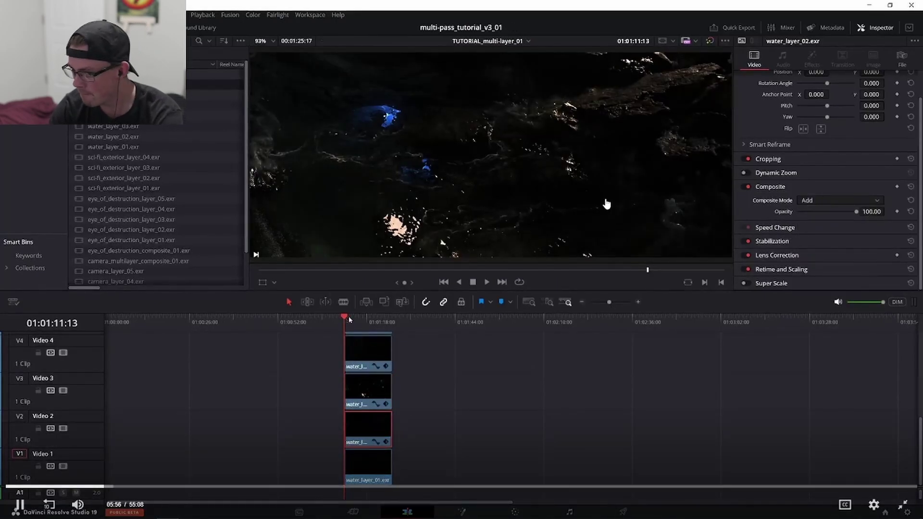
key(space)
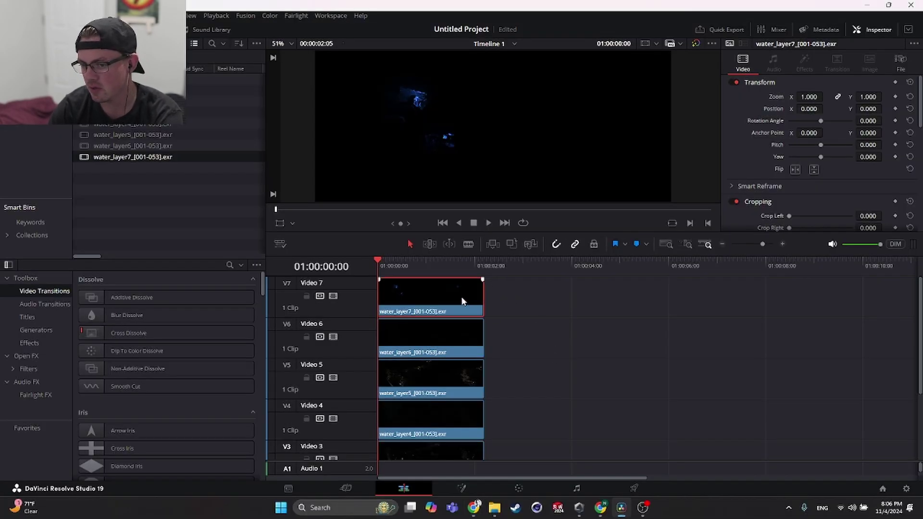
- Set the composite mode of the water_layer7 clip on Video 7 to Add
click(873, 30)
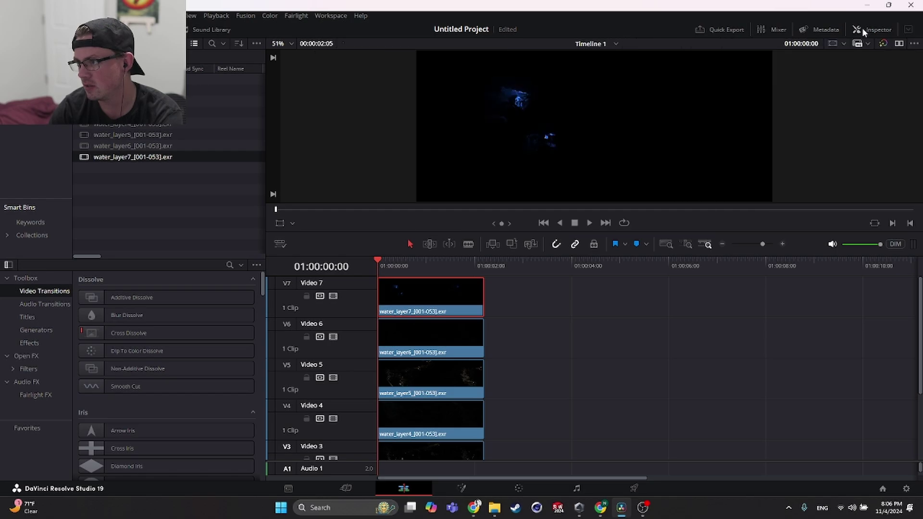
click(871, 28)
scroll(796, 129, down, 3)
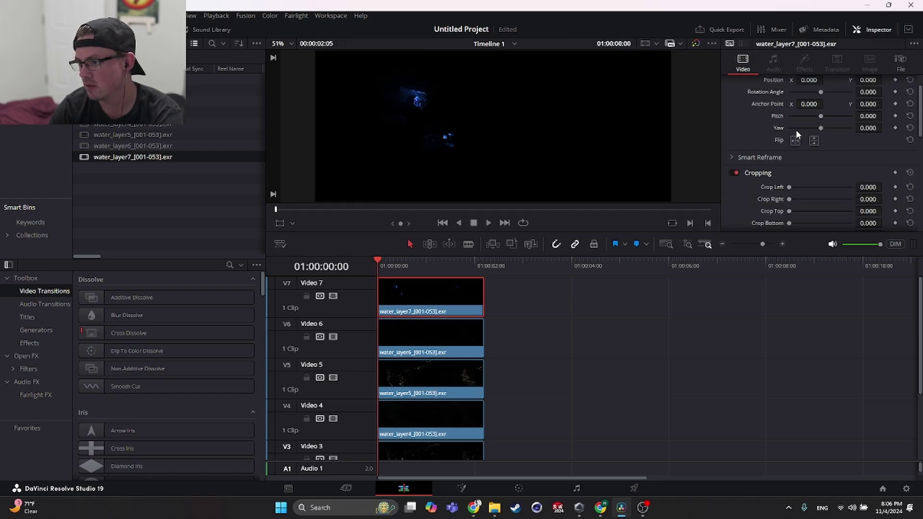
scroll(775, 128, down, 4)
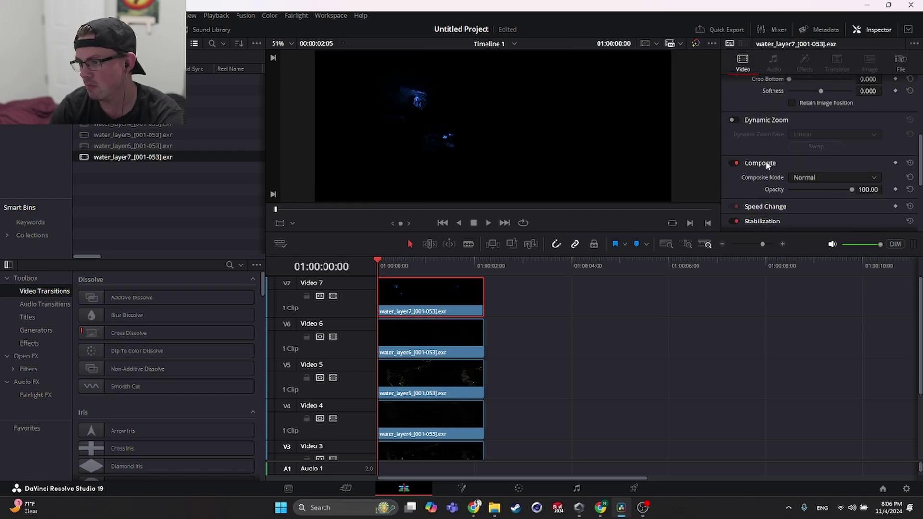
click(803, 177)
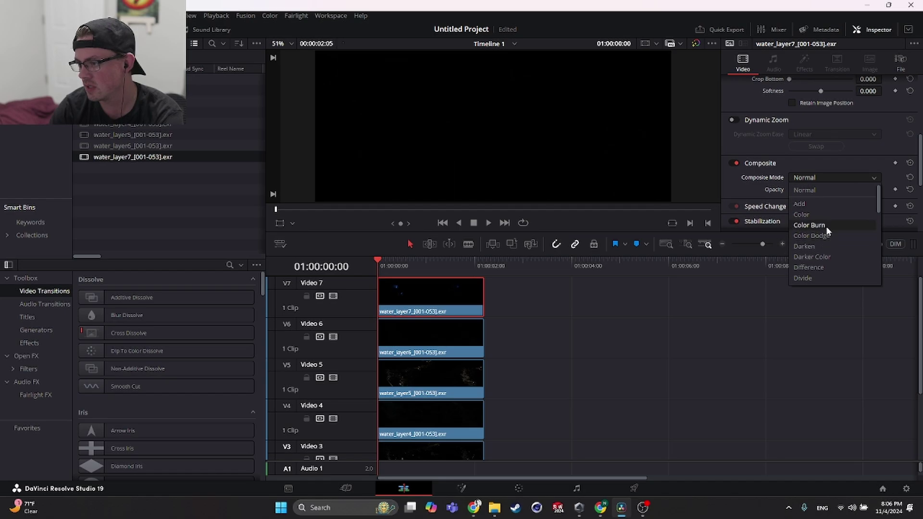
click(818, 204)
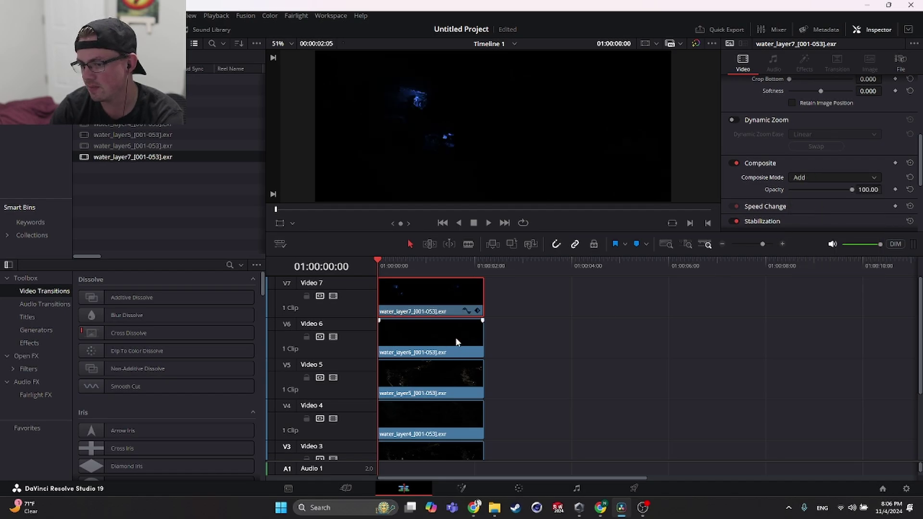
- Set the composite mode of the water_layer6 and water_layer5 clips to Add
click(458, 342)
click(816, 177)
click(800, 204)
click(461, 382)
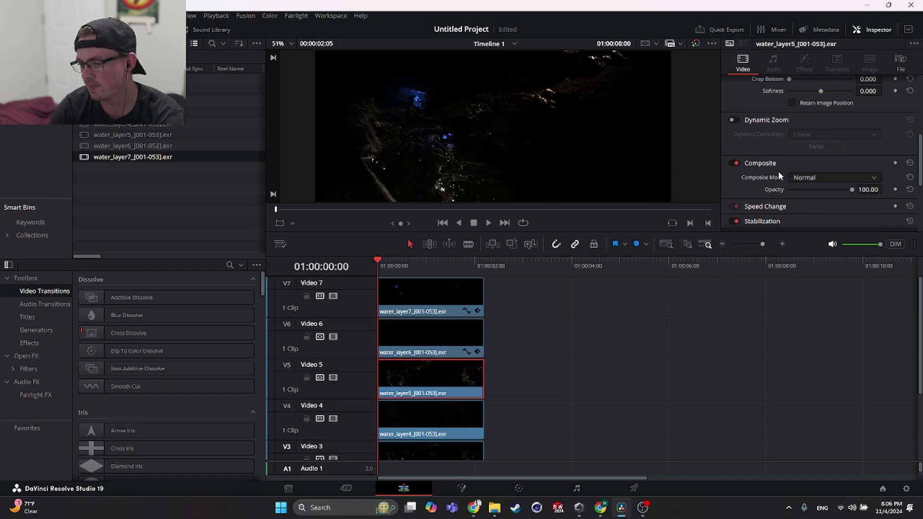
click(811, 178)
click(809, 205)
- Set the composite mode of the water layer 4, 3 and 2 clips on Video 4 to Video 2 to Add
click(466, 426)
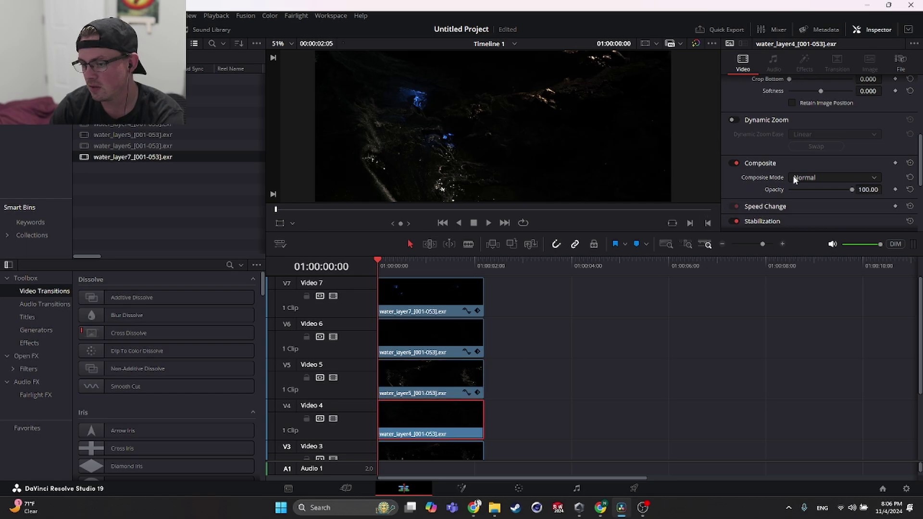
click(807, 179)
click(799, 203)
scroll(580, 368, down, 2)
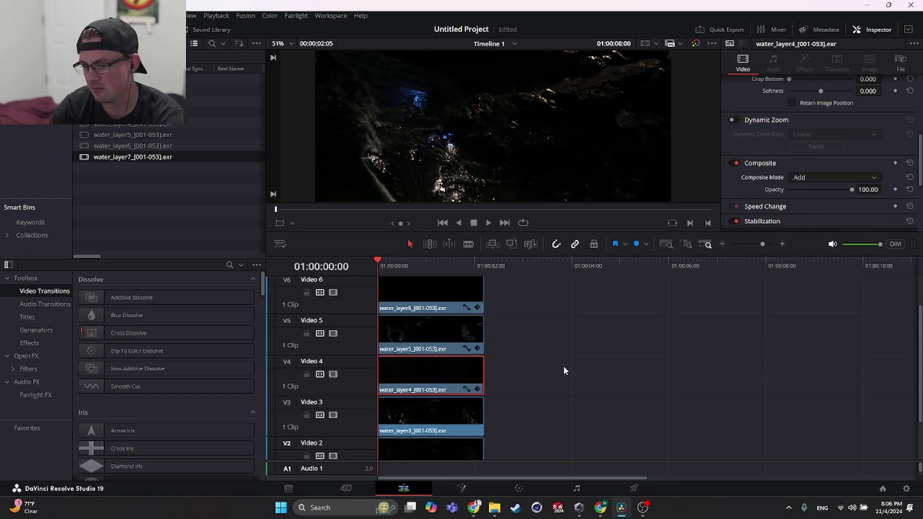
scroll(474, 373, down, 2)
click(474, 370)
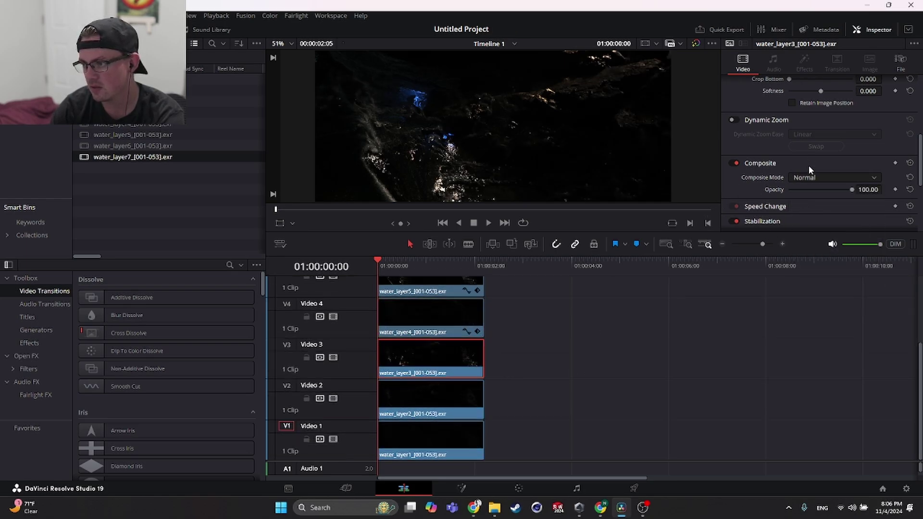
click(809, 179)
click(801, 204)
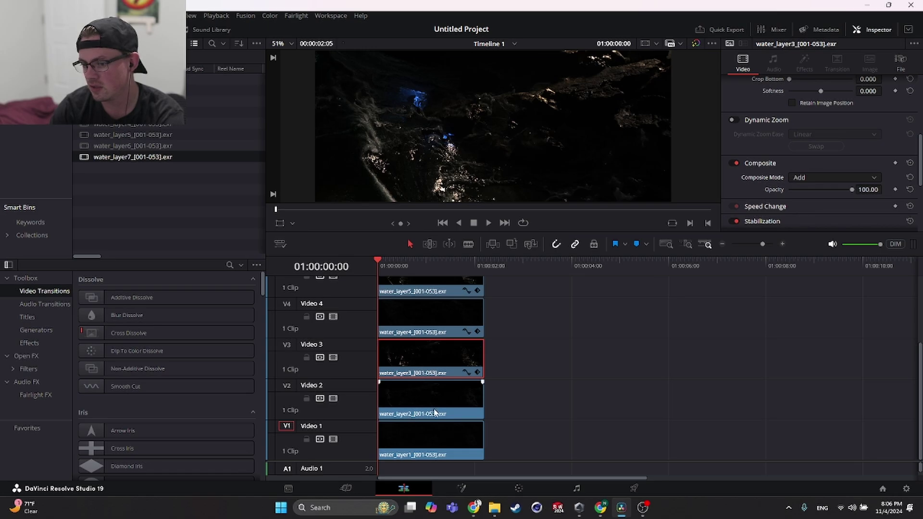
click(435, 412)
click(817, 179)
click(816, 204)
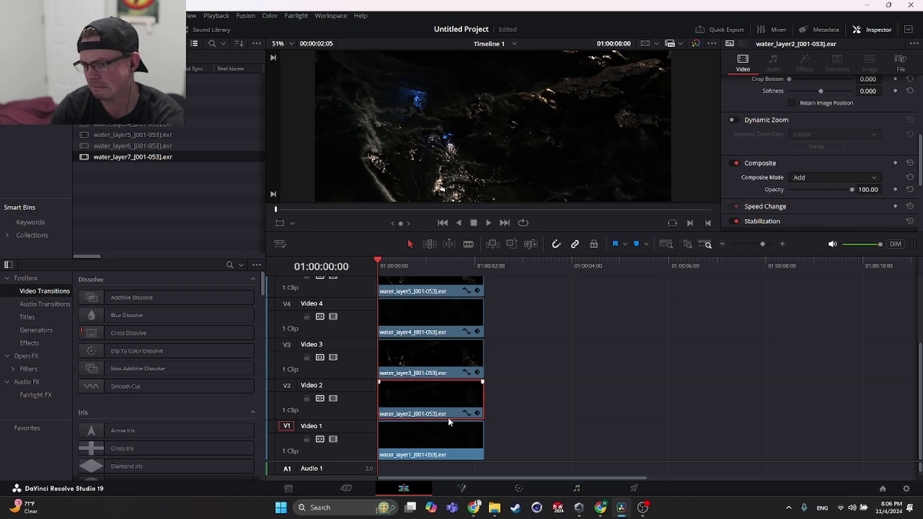
- Try the Add composite mode on the water_layer1 clip on Video 1
click(440, 440)
click(801, 178)
click(806, 206)
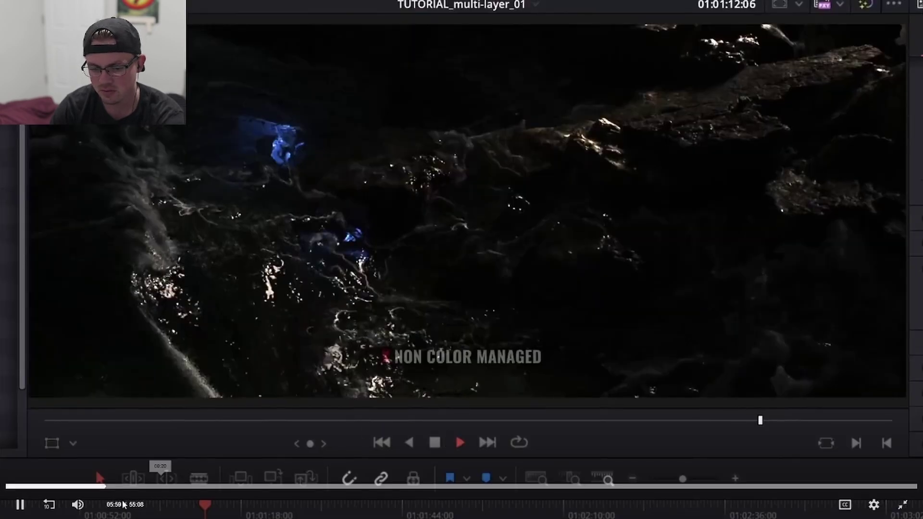
- Replay the last seconds of the course video, return to DaVinci Resolve and set the water_layer1 clip's composite mode to Normal
click(49, 504)
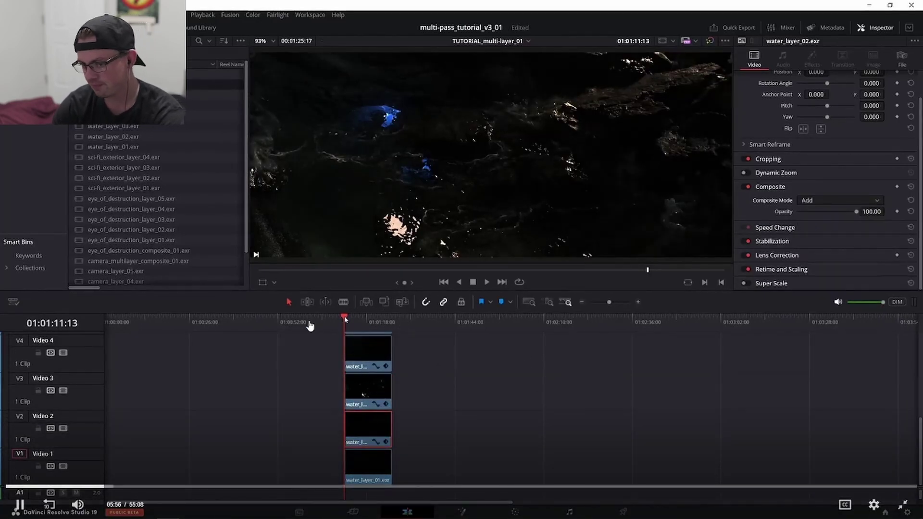
key(alt+Tab)
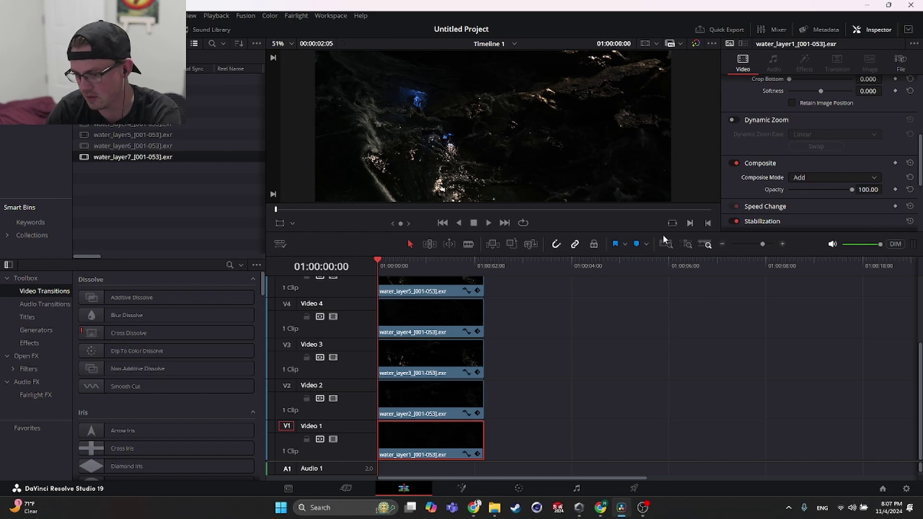
click(803, 179)
click(818, 204)
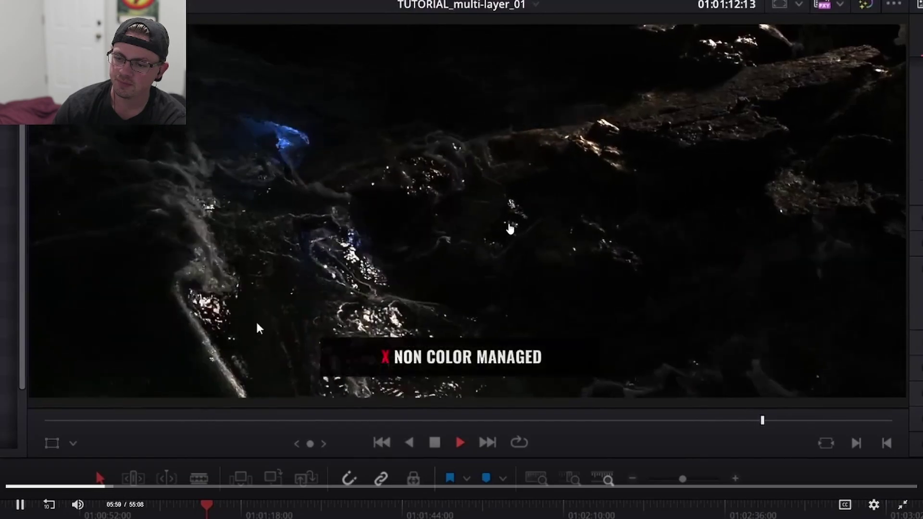
- Watch the course video's non color managed composite result, pause it at 06:06 and switch back to DaVinci Resolve
click(511, 229)
click(511, 229)
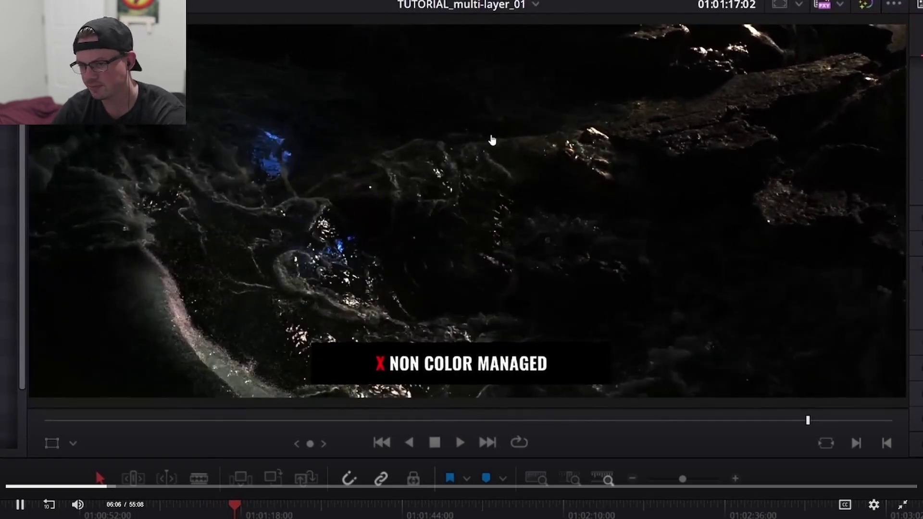
click(486, 170)
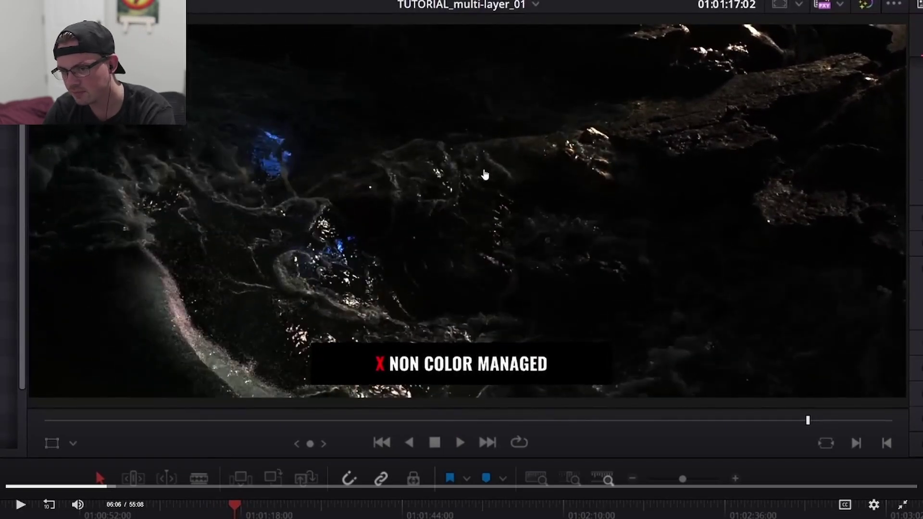
click(428, 225)
click(452, 225)
key(super)
key(alt+Tab)
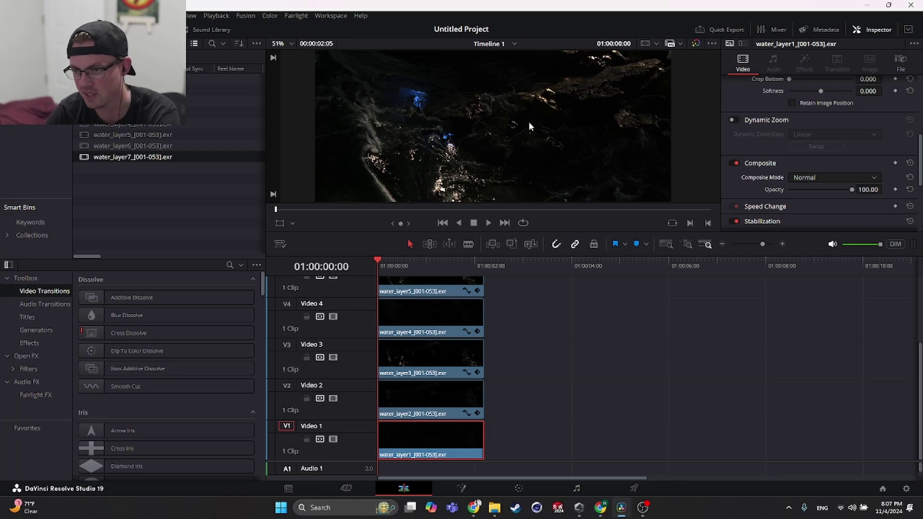
- Play the composited water layers twice full screen from 01:00:00:00 and leave the full-screen view
key(p)
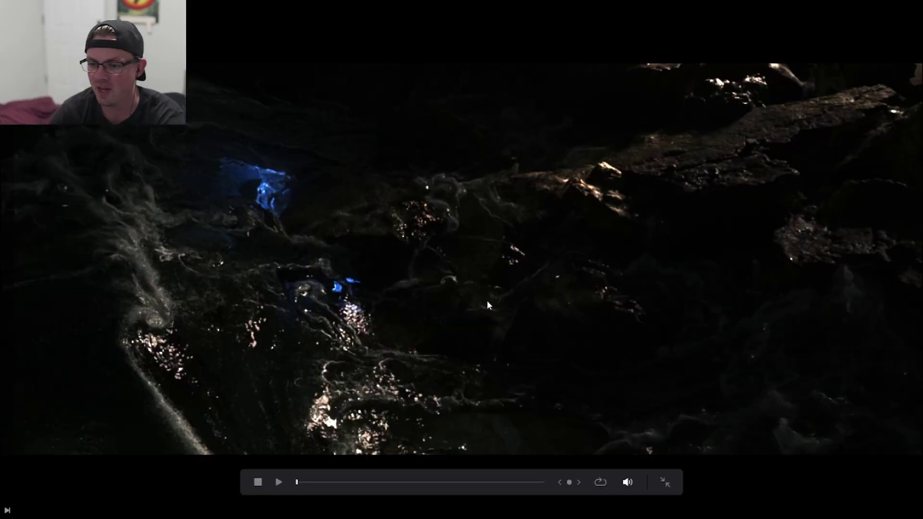
key(space)
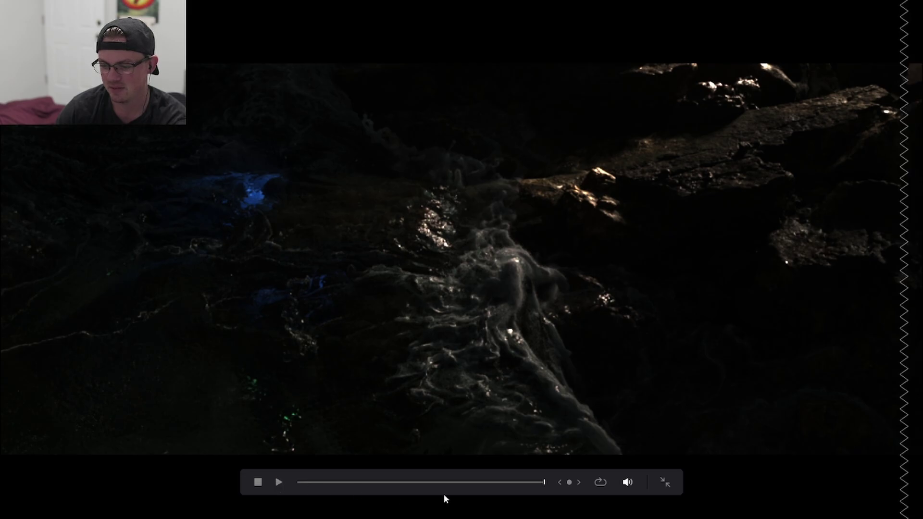
key(Escape)
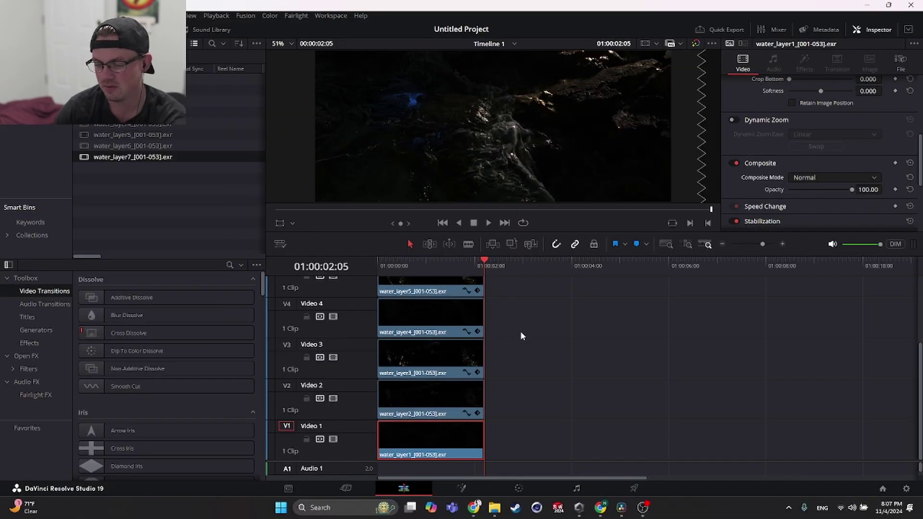
click(468, 265)
key(Home)
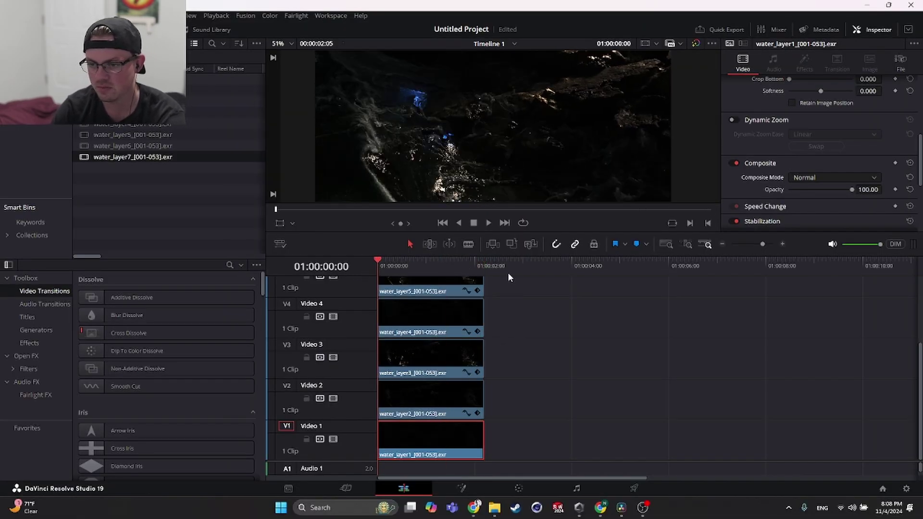
key(ctrl+f)
key(space)
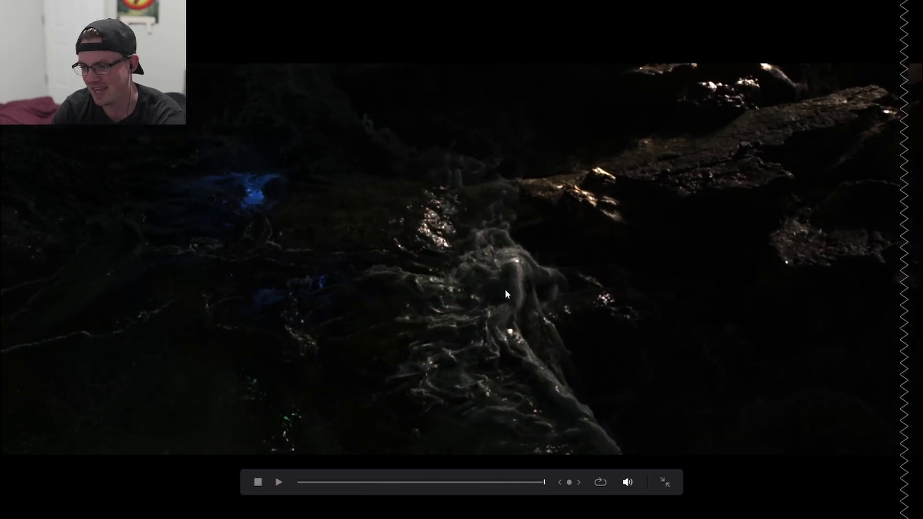
key(Escape)
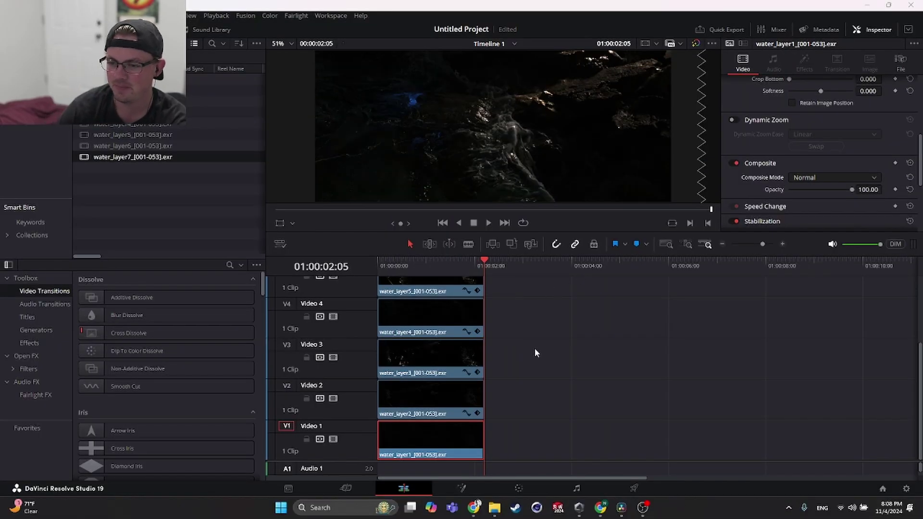
- Switch to the course video and watch from Blender's color management settings to the Adjustment Clip being added
key(alt+Tab)
key(alt+Tab)
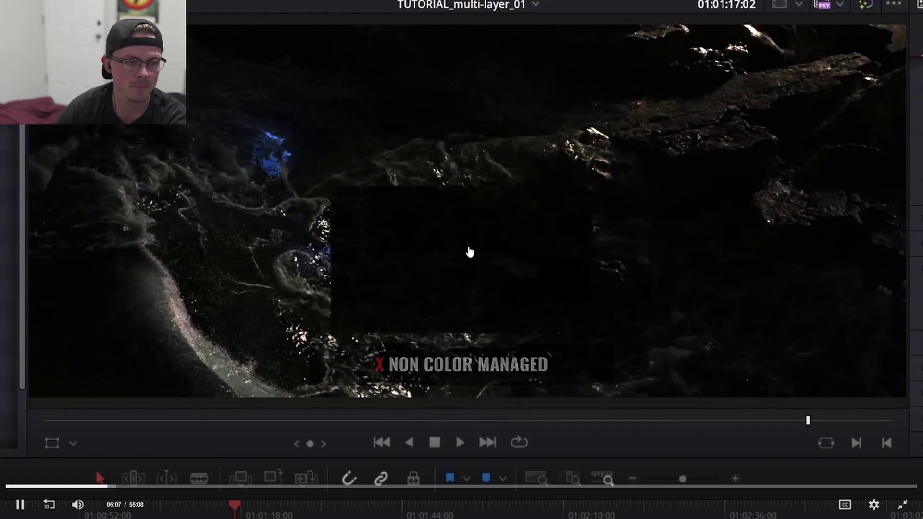
click(470, 252)
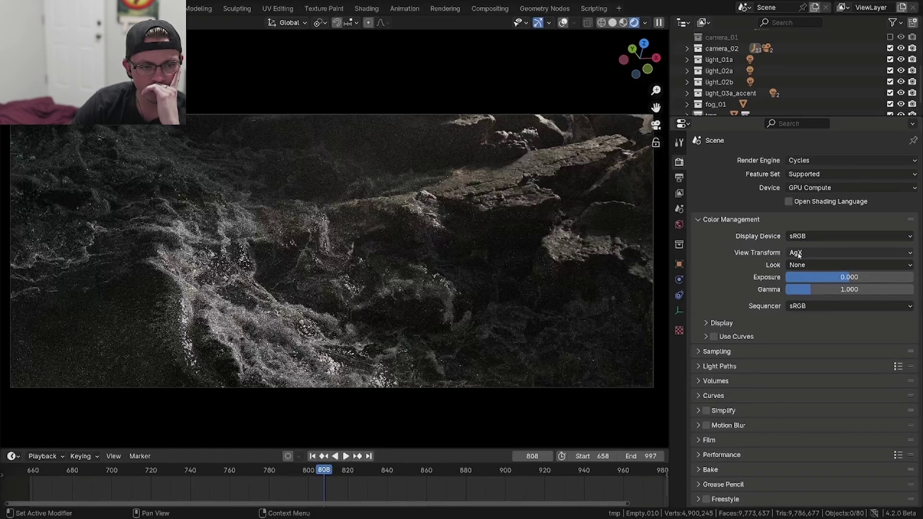
mouse_move(259, 226)
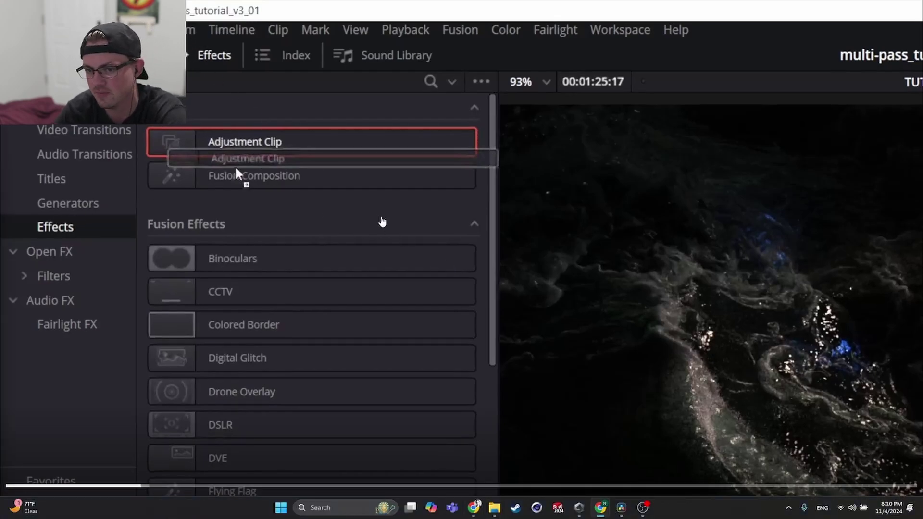
- Switch back to DaVinci Resolve and widen the bin list beside the water clips in the media pool
key(alt+Tab)
key(alt+Tab)
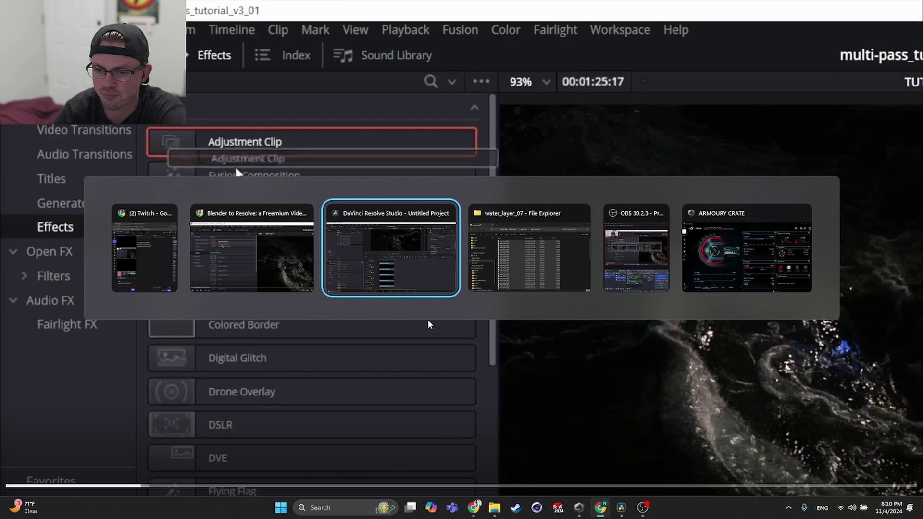
click(365, 283)
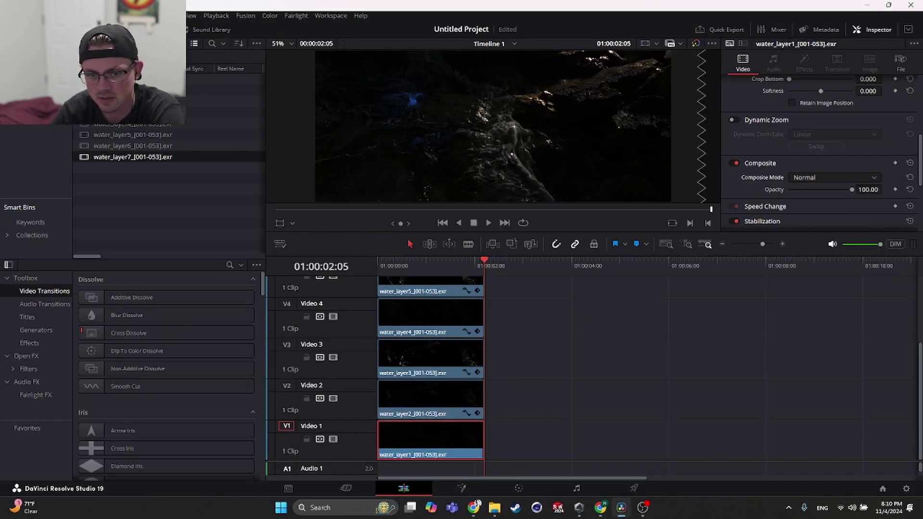
drag(72, 178, 93, 178)
click(107, 30)
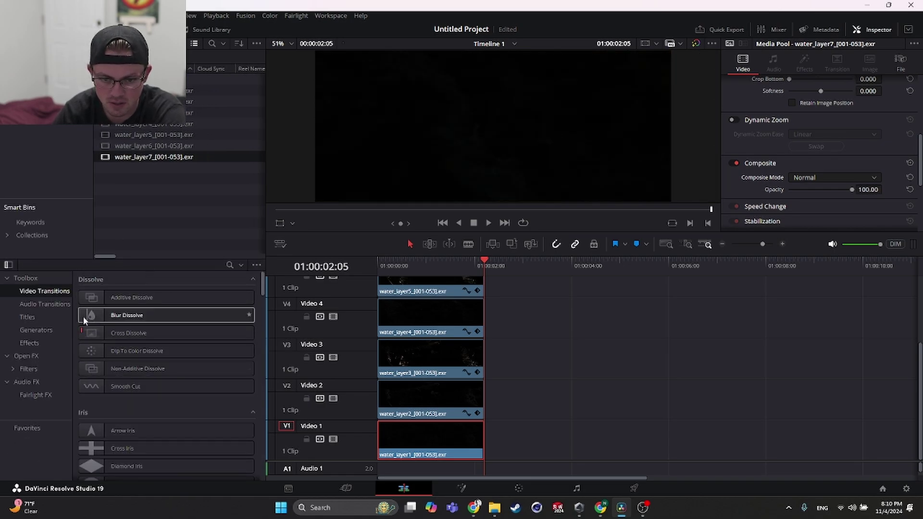
- Check the effects library against the course video, show the Toolbox's Effects category with Adjustment Clip, and return to the video
key(alt+Tab)
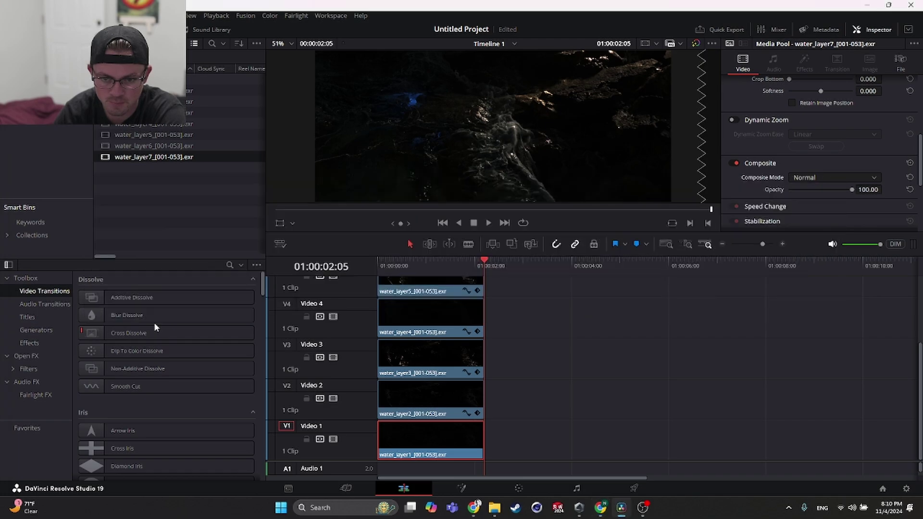
key(alt+Tab)
key(alt+Tab)
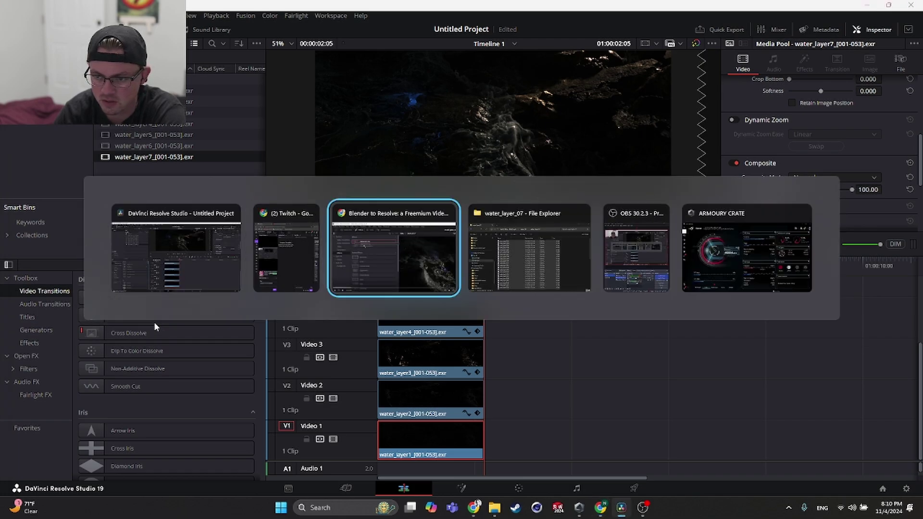
key(alt+Tab)
key(alt+Tab)
key(alt+Tab)
key(alt+Tab)
key(alt+Tab)
key(alt+Tab)
key(alt+Tab)
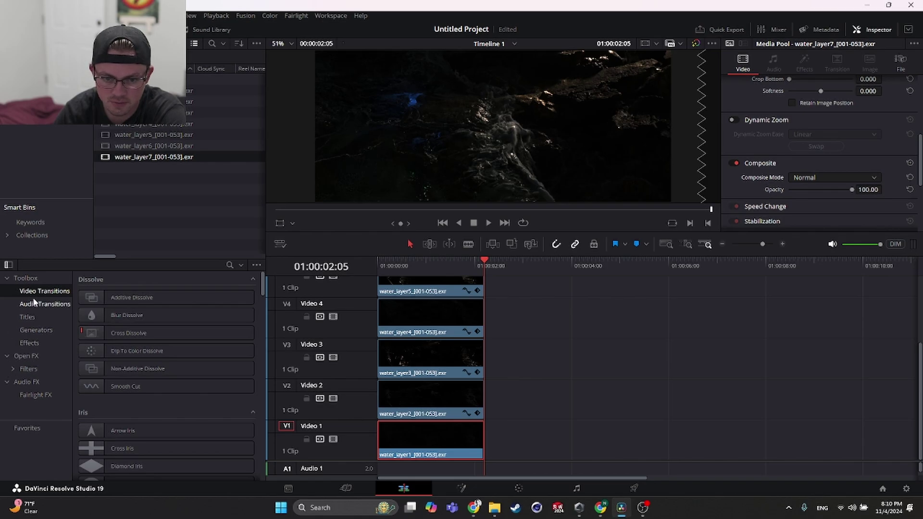
click(35, 343)
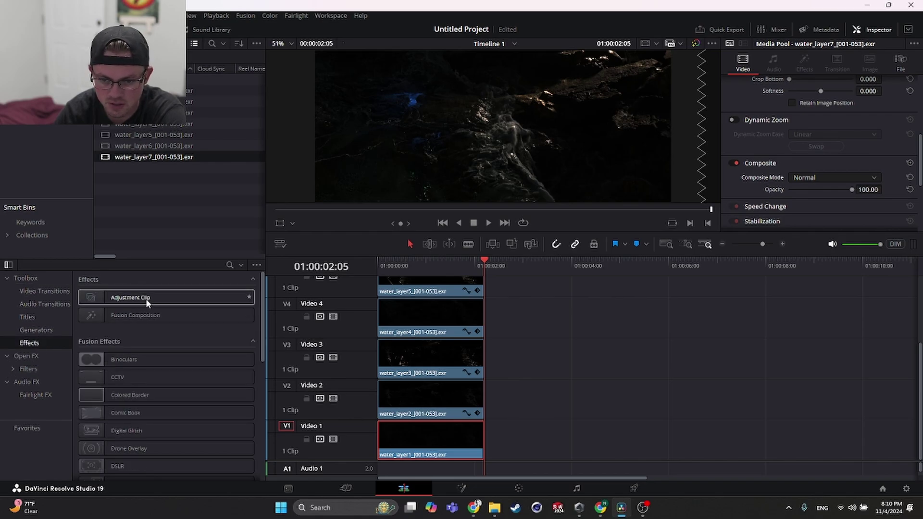
key(alt+Tab)
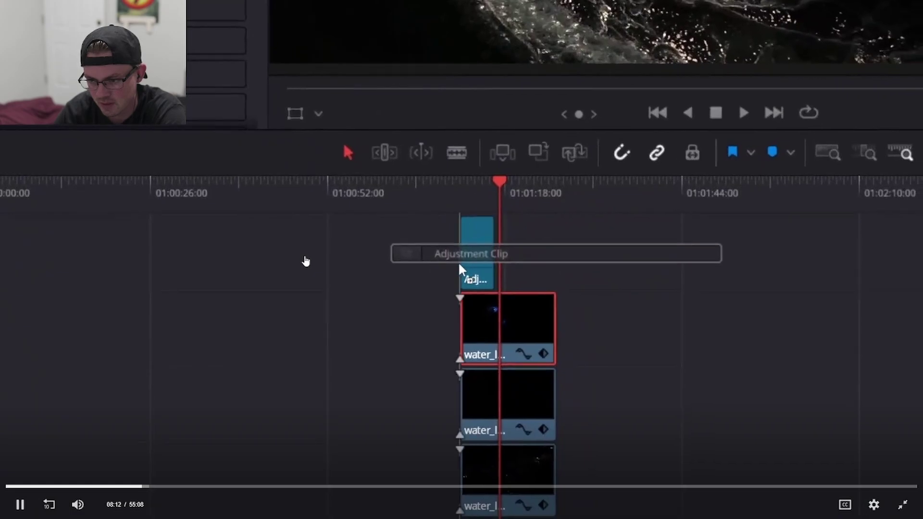
- Pause the course video, switch to DaVinci Resolve and place an Adjustment Clip on a new track above water_layer7, starting at the timeline's beginning
key(space)
key(alt+Tab)
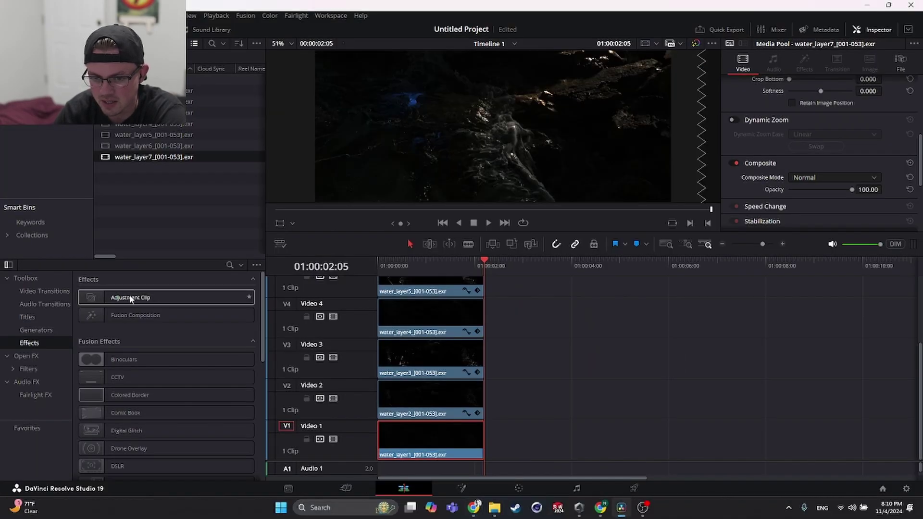
scroll(465, 333, up, 3)
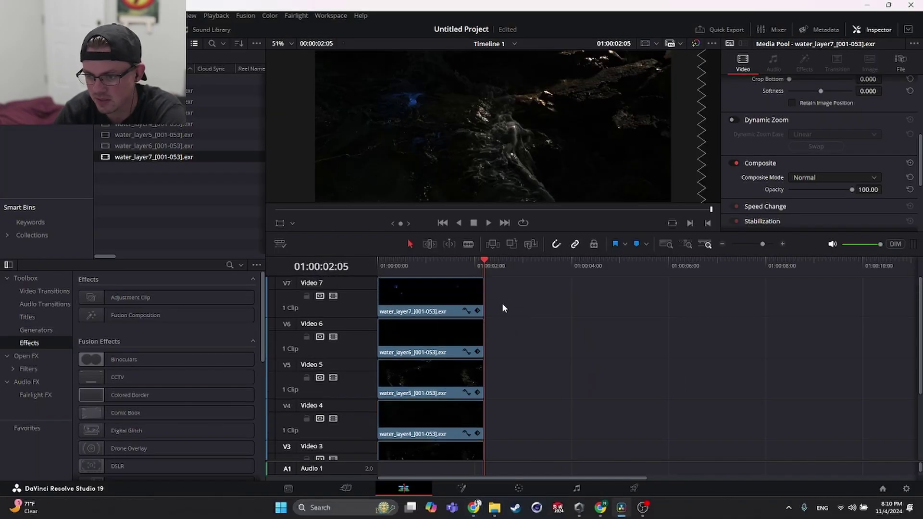
key(alt+Tab)
key(alt+Tab)
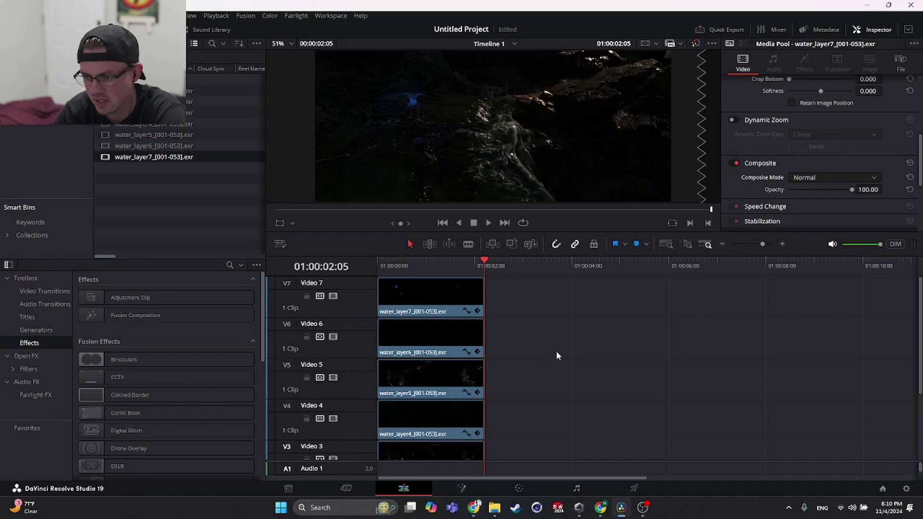
scroll(556, 351, right, 3)
click(460, 370)
scroll(481, 356, left, 3)
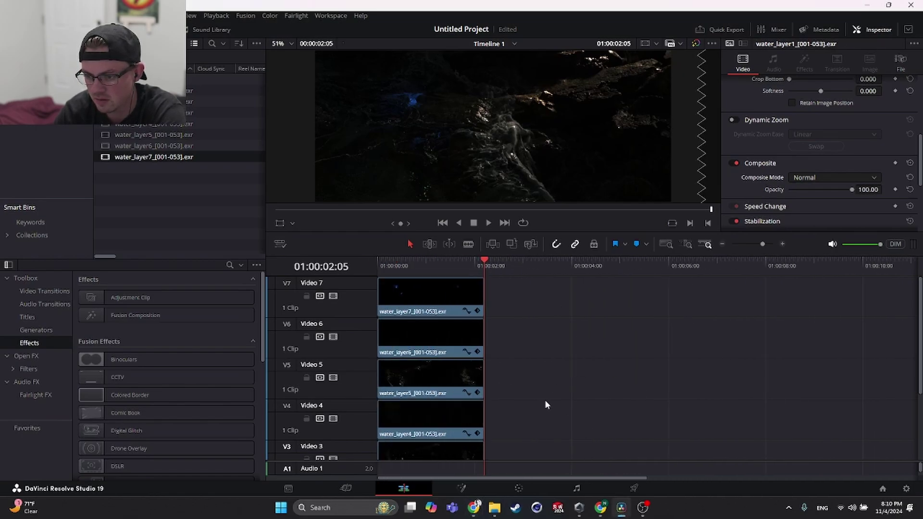
scroll(527, 369, right, 1)
scroll(504, 350, left, 1)
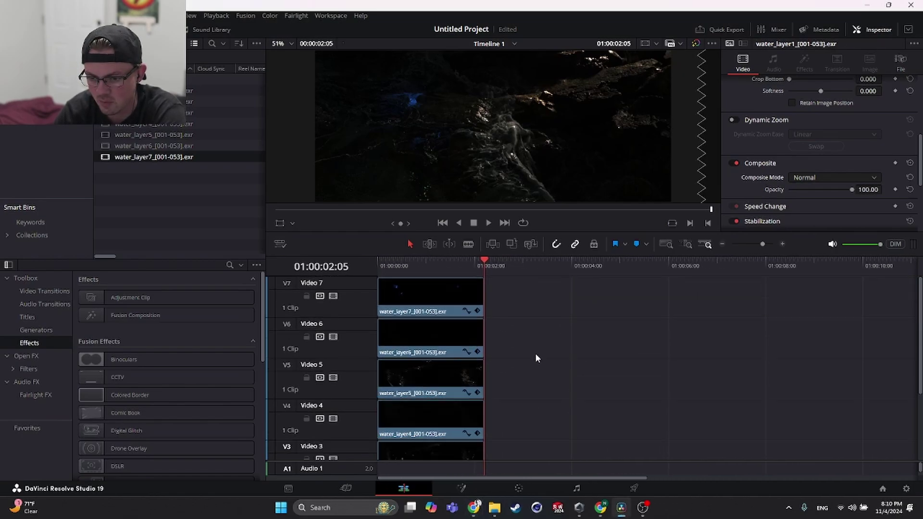
scroll(536, 353, down, 2)
scroll(534, 352, up, 2)
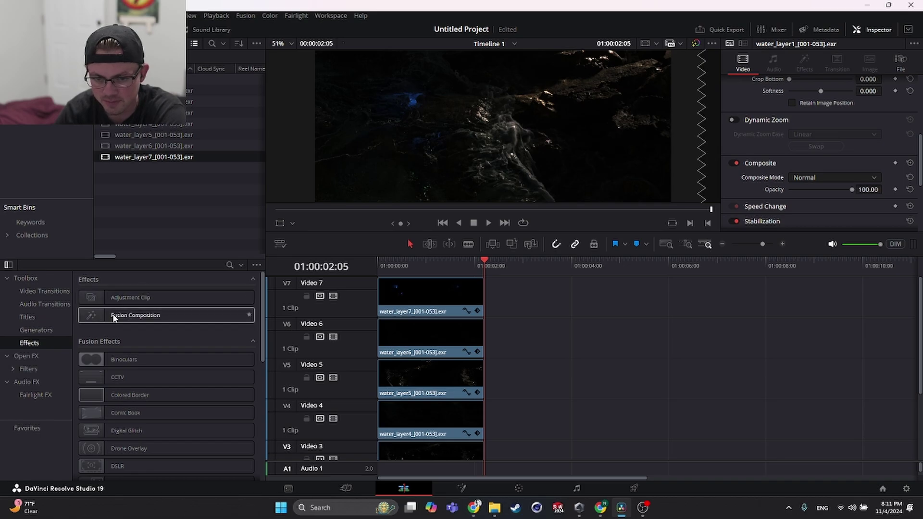
drag(139, 298, 415, 297)
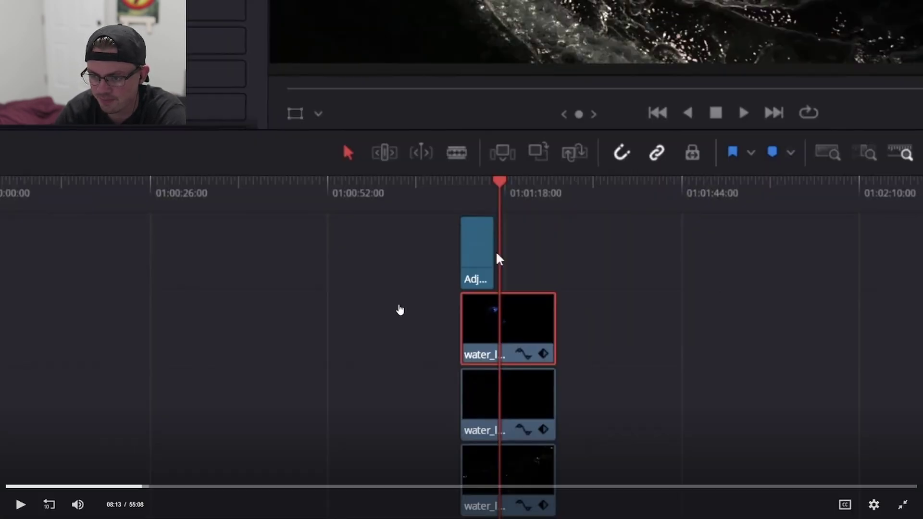
- Return to the course video and watch the adjustment clip being extended over the water clips and the Color page being opened
drag(494, 254, 538, 235)
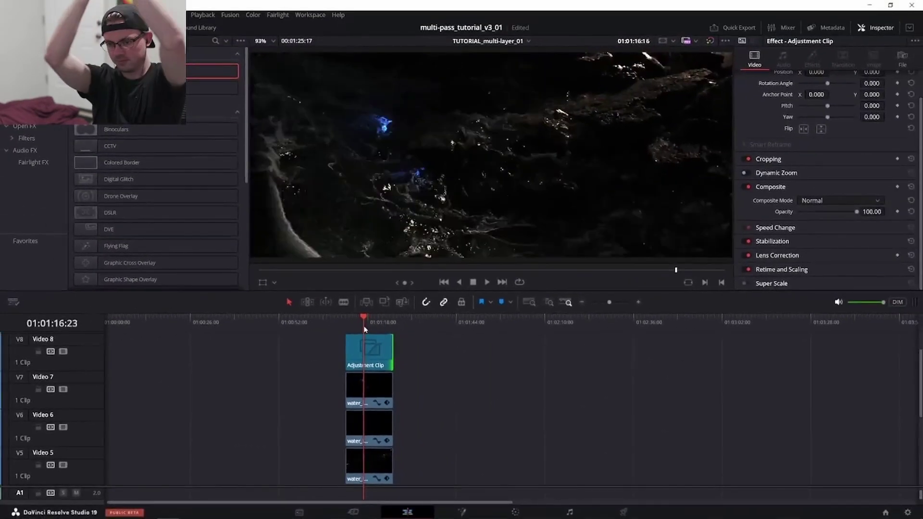
click(379, 361)
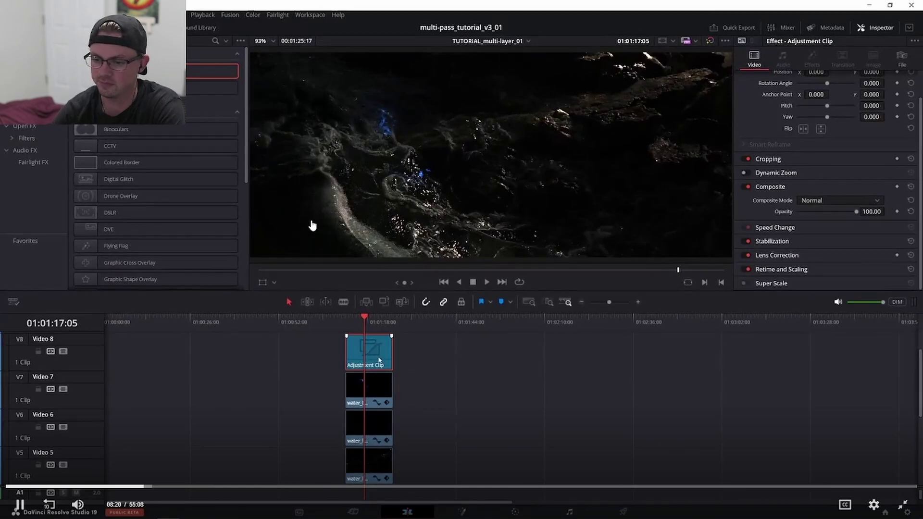
click(514, 512)
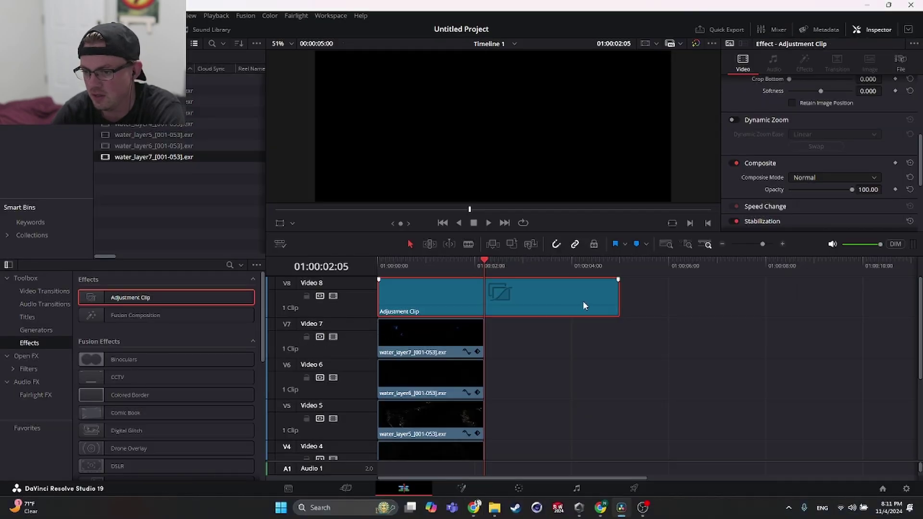
- Switch to DaVinci Resolve and trim the Adjustment Clip's end to 01:00:02:05, matching the water layers with a duration of 02:05
drag(619, 299, 485, 299)
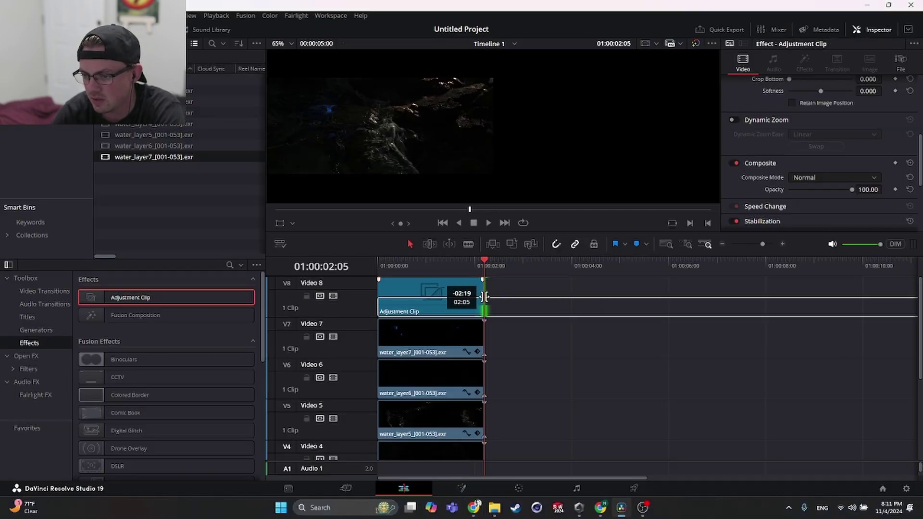
click(527, 336)
scroll(551, 377, down, 2)
scroll(551, 377, down, 2)
scroll(550, 377, up, 4)
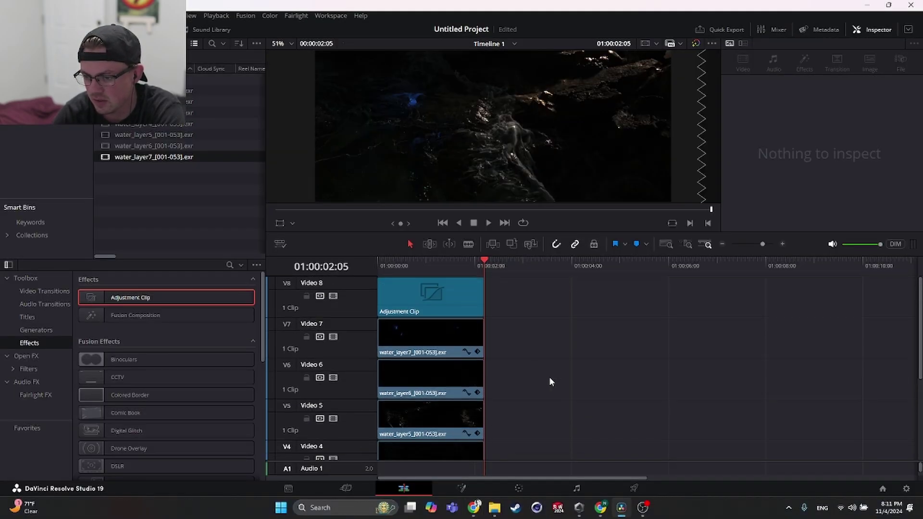
- Check the composite mode of the water layer clips from Video 7 down to Video 1, then clear the selection
click(439, 342)
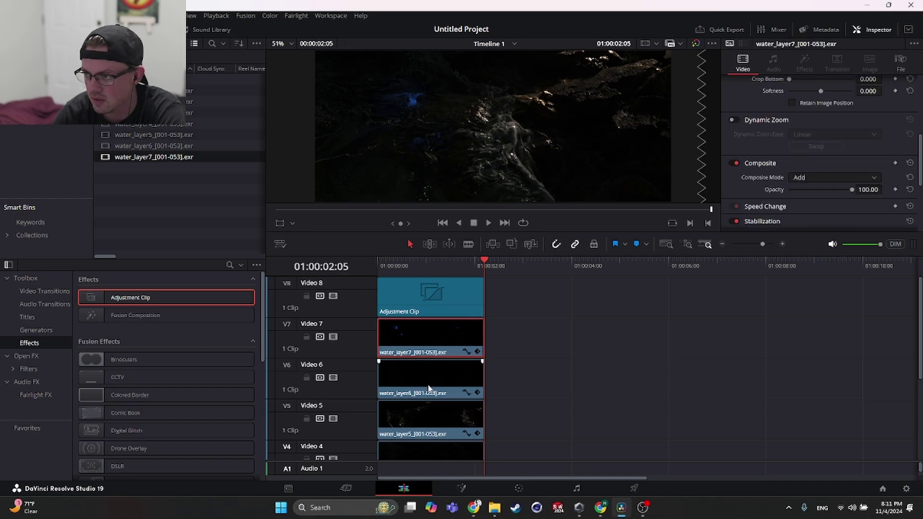
click(425, 414)
scroll(431, 416, down, 3)
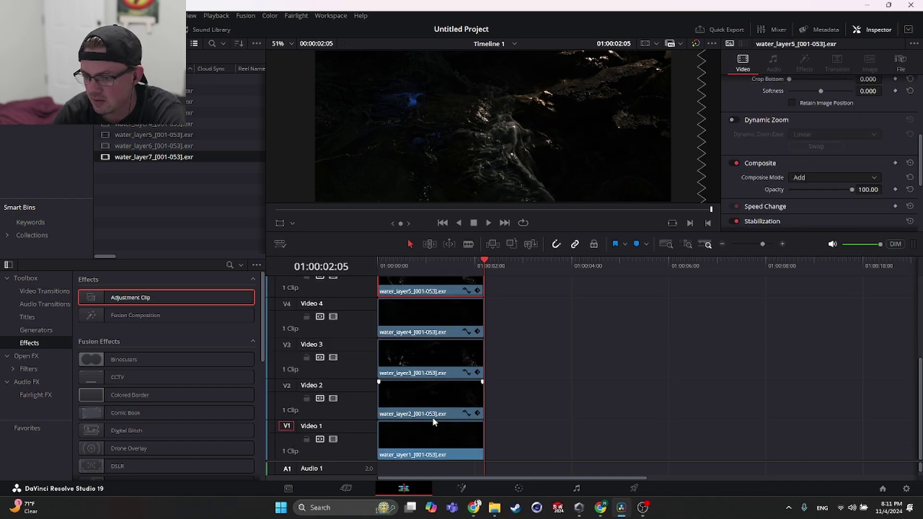
click(429, 315)
click(430, 348)
click(438, 389)
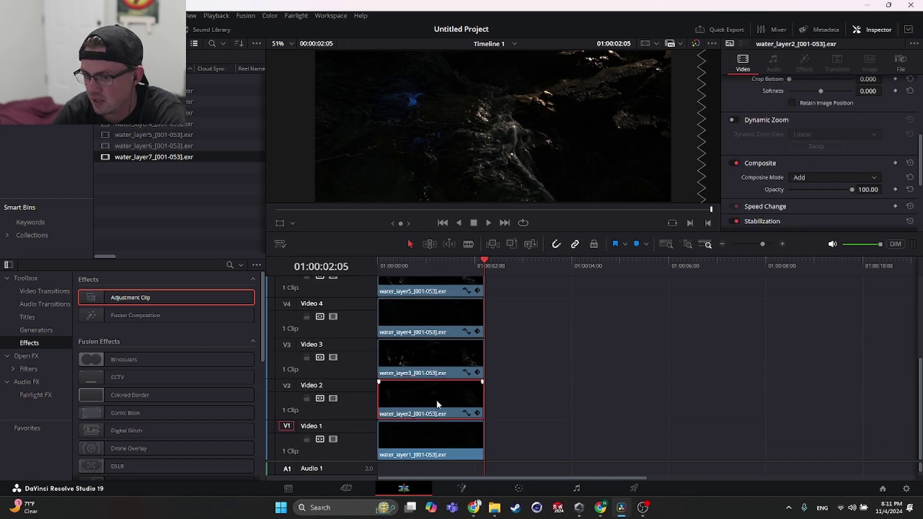
click(432, 432)
scroll(429, 437, up, 3)
click(537, 336)
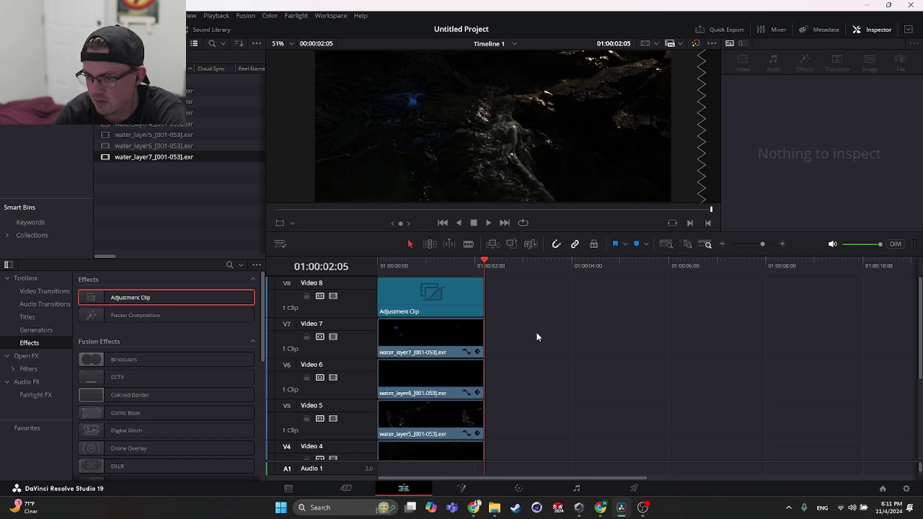
- Open the Color page for the Adjustment Clip and switch back to the course video
click(519, 489)
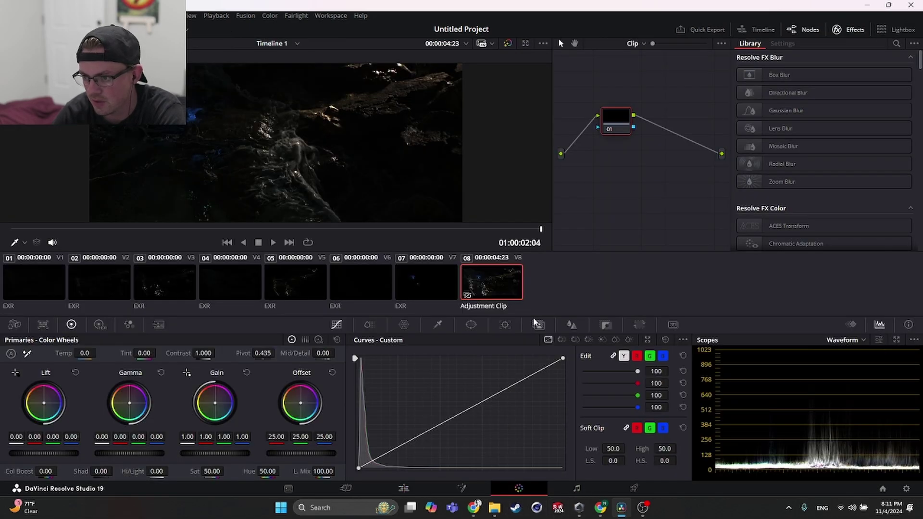
key(alt+Tab)
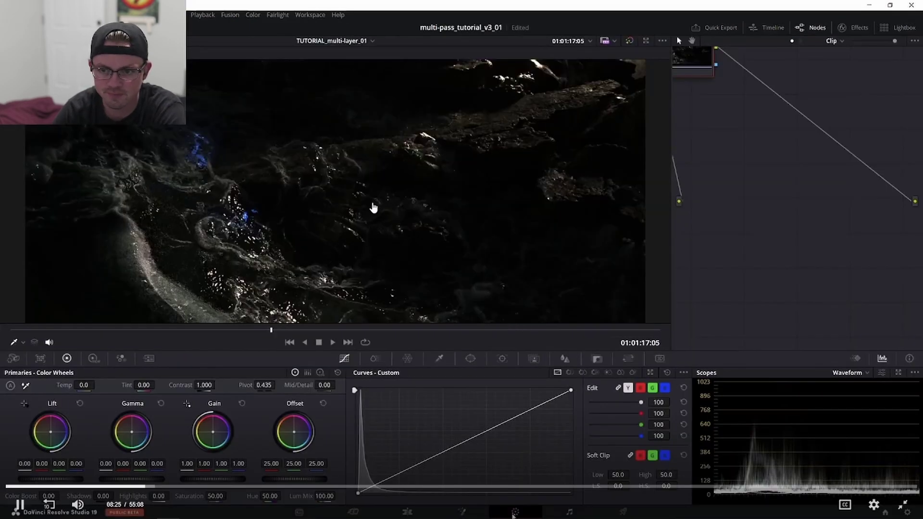